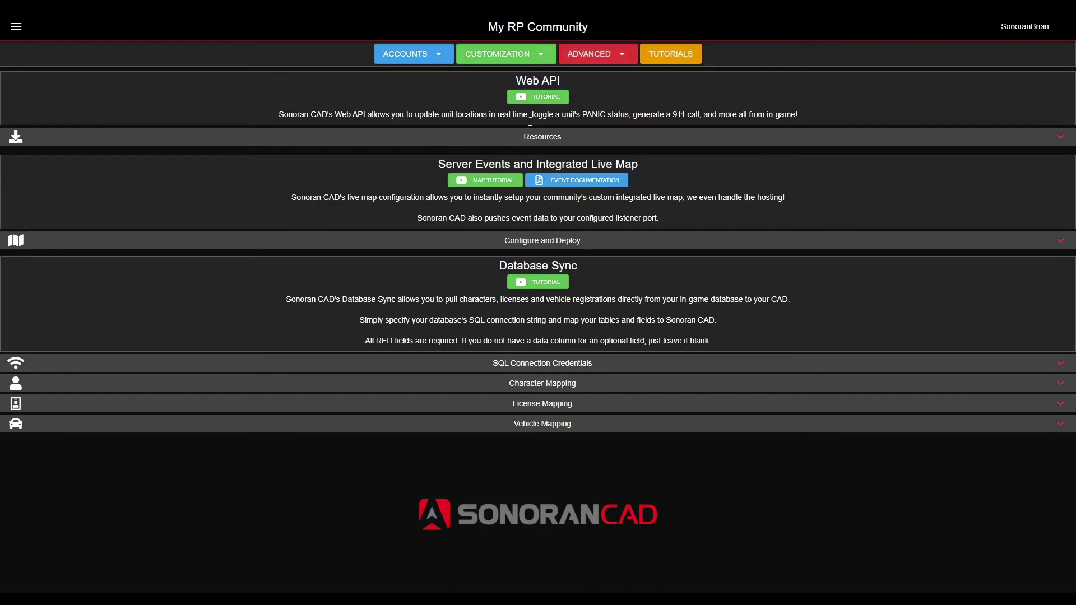
Turn on Enable Database Sync and Enable Database Merge under SQL Connection Credentials
{"action": "left_click", "coordinate": [595, 66]}
{"action": "left_click", "coordinate": [814, 100]}
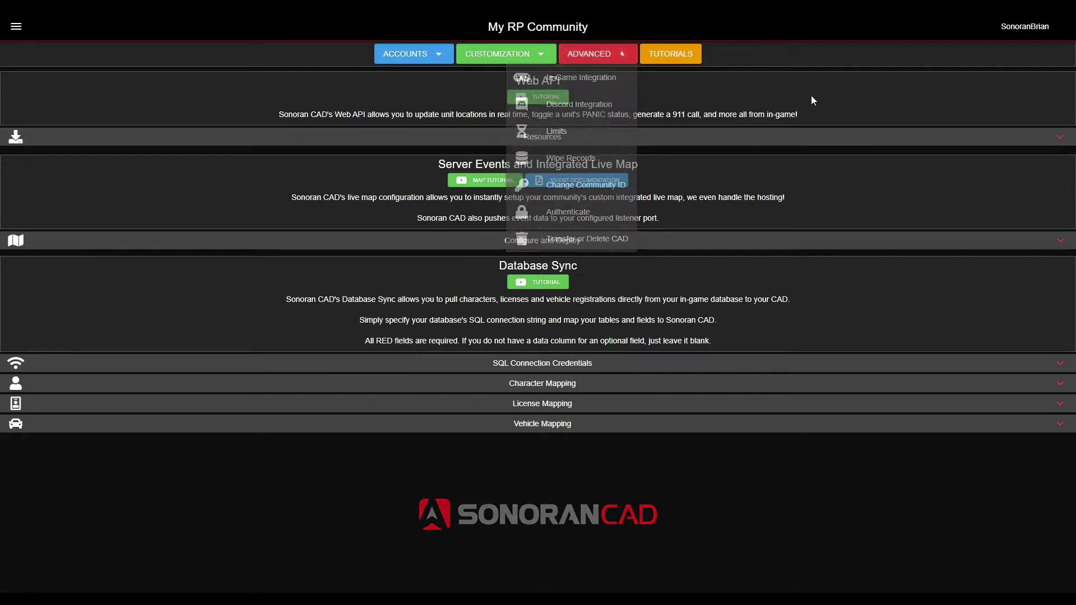
{"action": "left_click", "coordinate": [615, 370]}
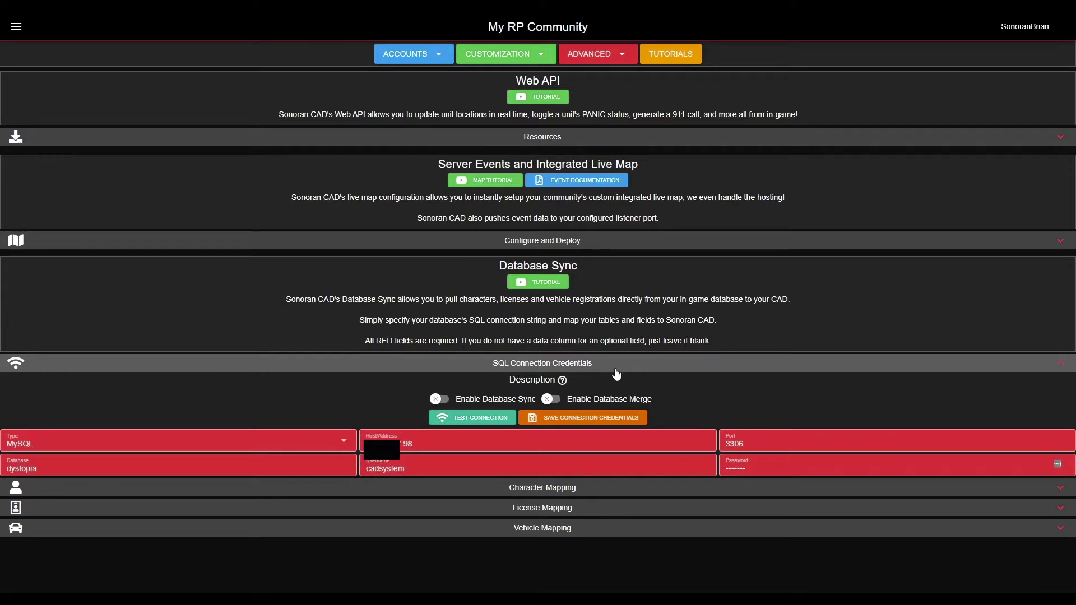
{"action": "left_click", "coordinate": [469, 400]}
{"action": "left_click", "coordinate": [551, 400]}
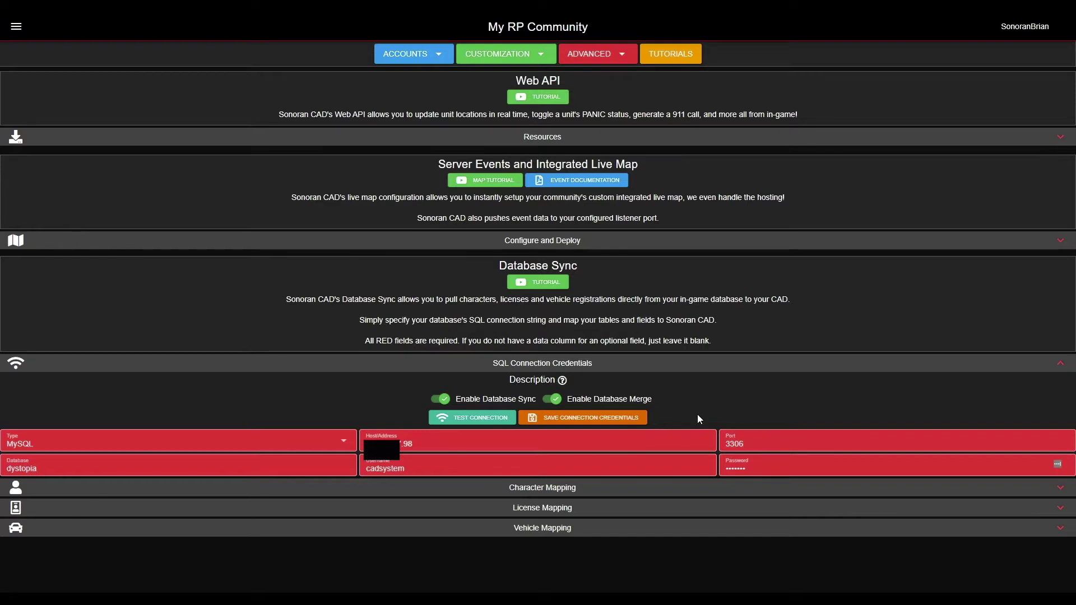
Check the host, port and username, test the dystopia connection, and save the credentials
{"action": "left_click", "coordinate": [729, 443]}
{"action": "left_click", "coordinate": [663, 442]}
{"action": "left_click", "coordinate": [476, 466]}
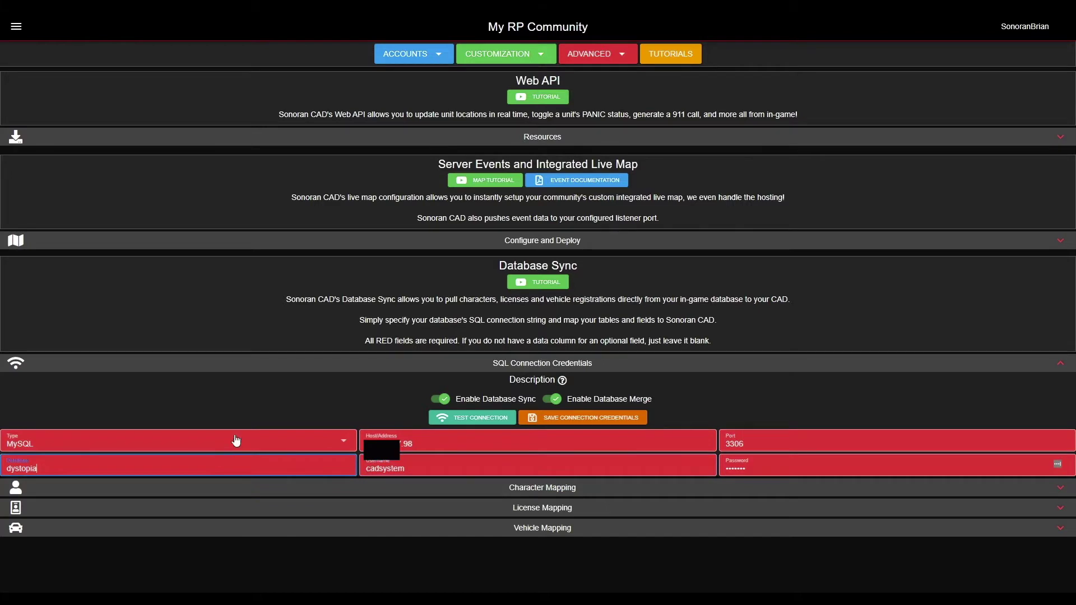
{"action": "left_click", "coordinate": [440, 417]}
{"action": "left_click", "coordinate": [557, 422]}
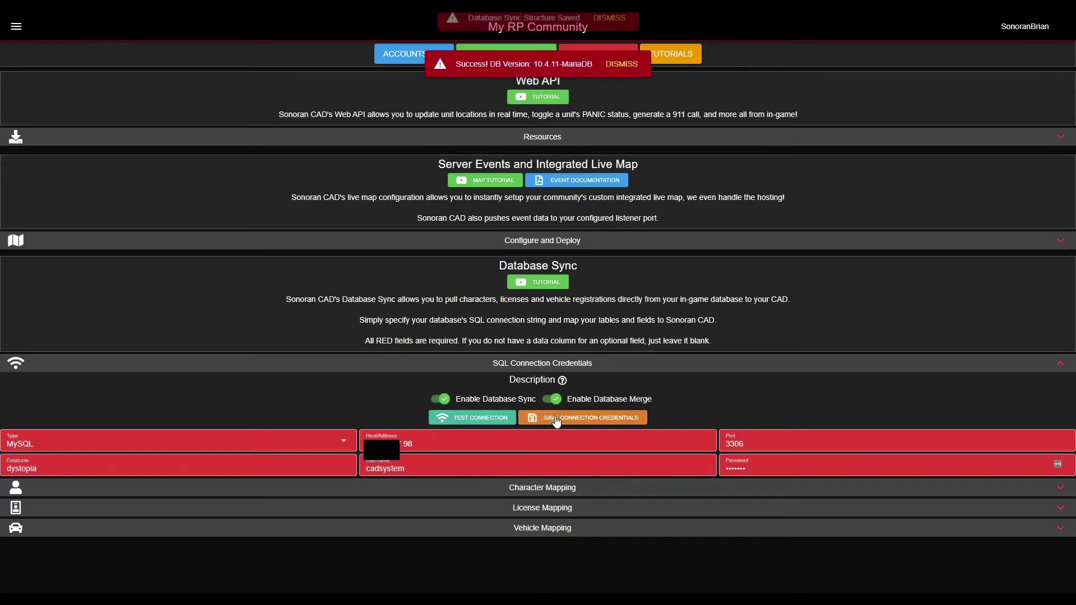
{"action": "left_click", "coordinate": [615, 32]}
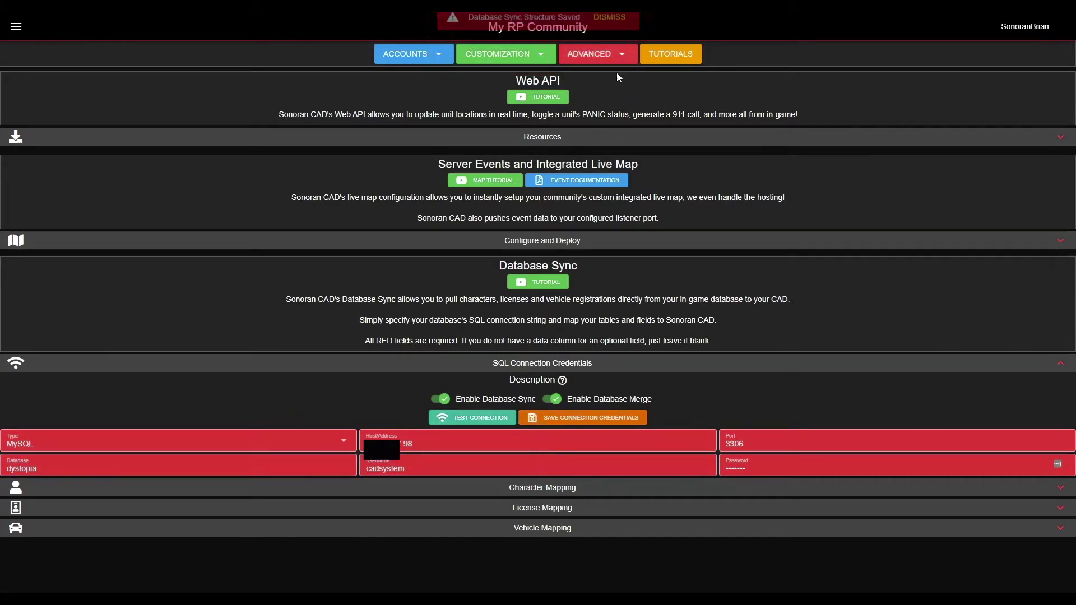
{"action": "left_click", "coordinate": [617, 372]}
Enable Character Mapping and bring up the dystopia users table in HeidiSQL
{"action": "left_click", "coordinate": [617, 383]}
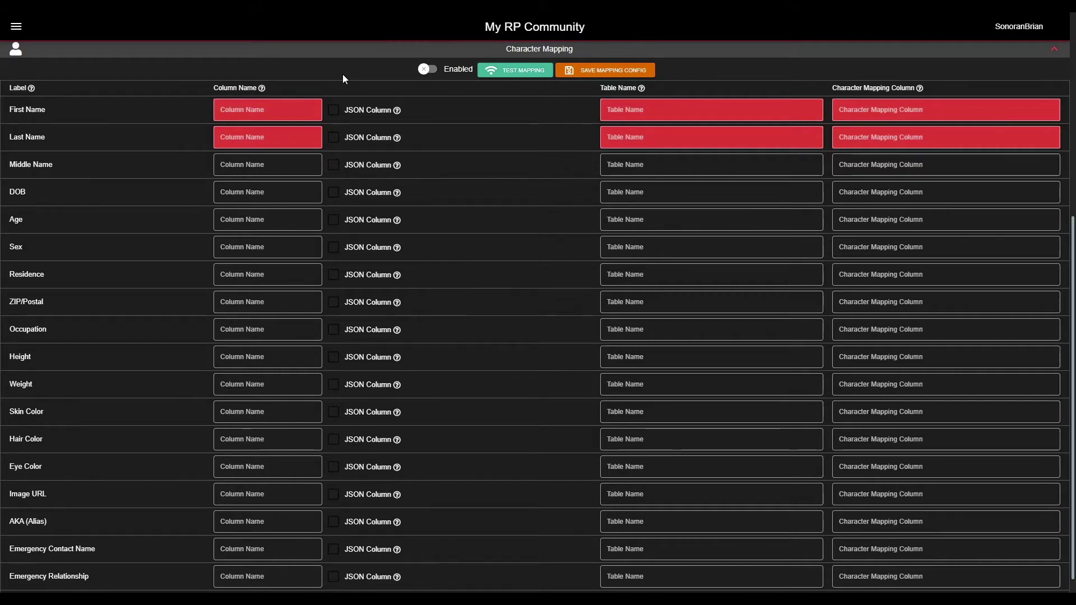
{"action": "left_click", "coordinate": [437, 71]}
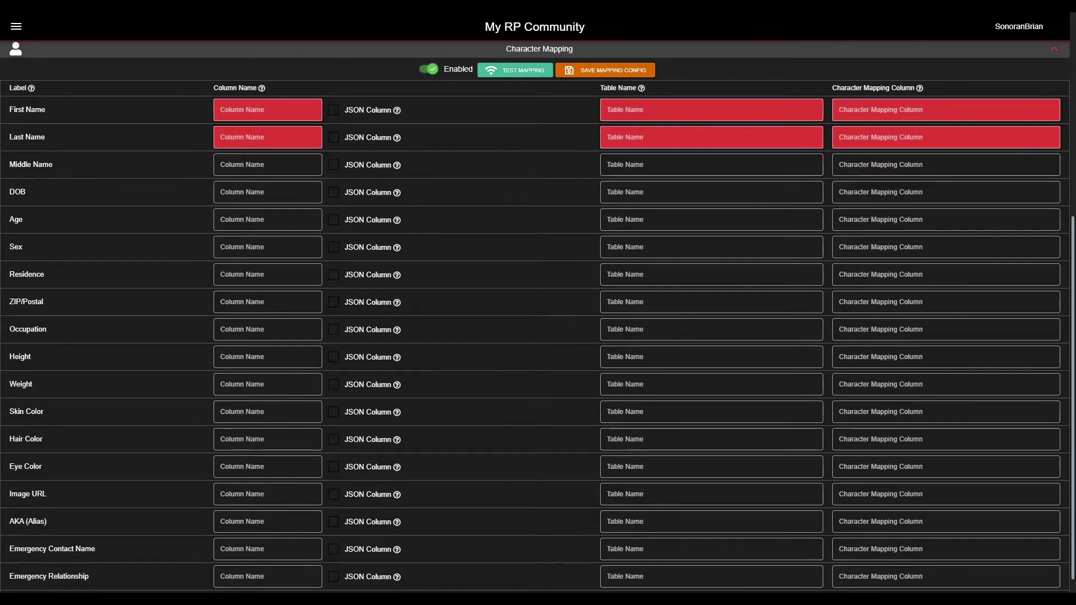
{"action": "key", "text": "alt+Tab"}
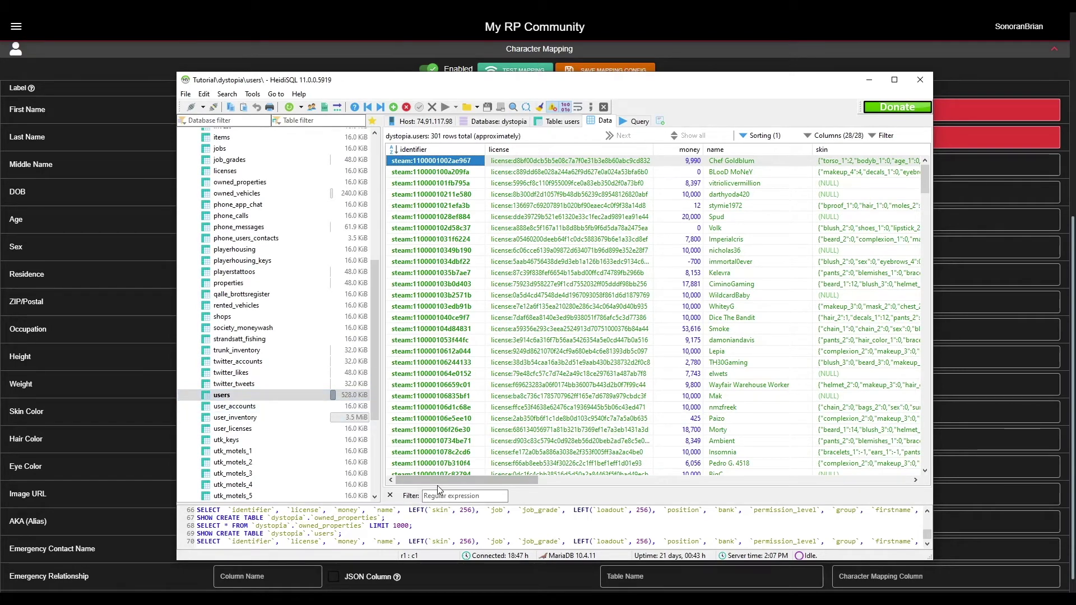
Map First Name and Last Name to the firstname and lastname columns of the users table
{"action": "left_click_drag", "start_coordinate": [436, 481], "coordinate": [673, 479]}
{"action": "left_click", "coordinate": [649, 173]}
{"action": "left_click", "coordinate": [705, 174]}
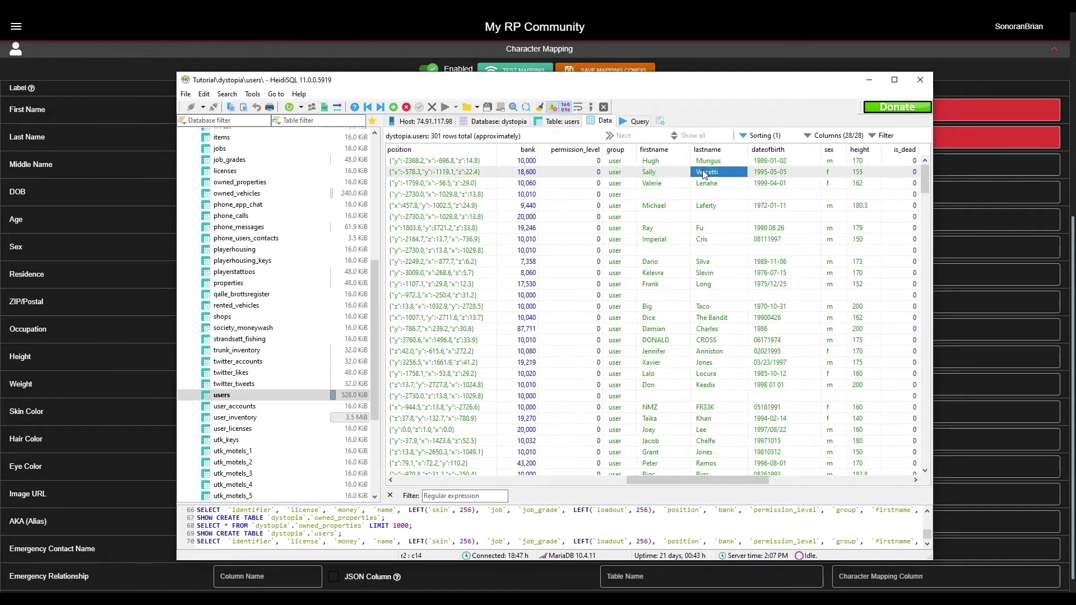
{"action": "left_click", "coordinate": [90, 109]}
{"action": "left_click", "coordinate": [238, 110]}
{"action": "type", "text": "fi"}
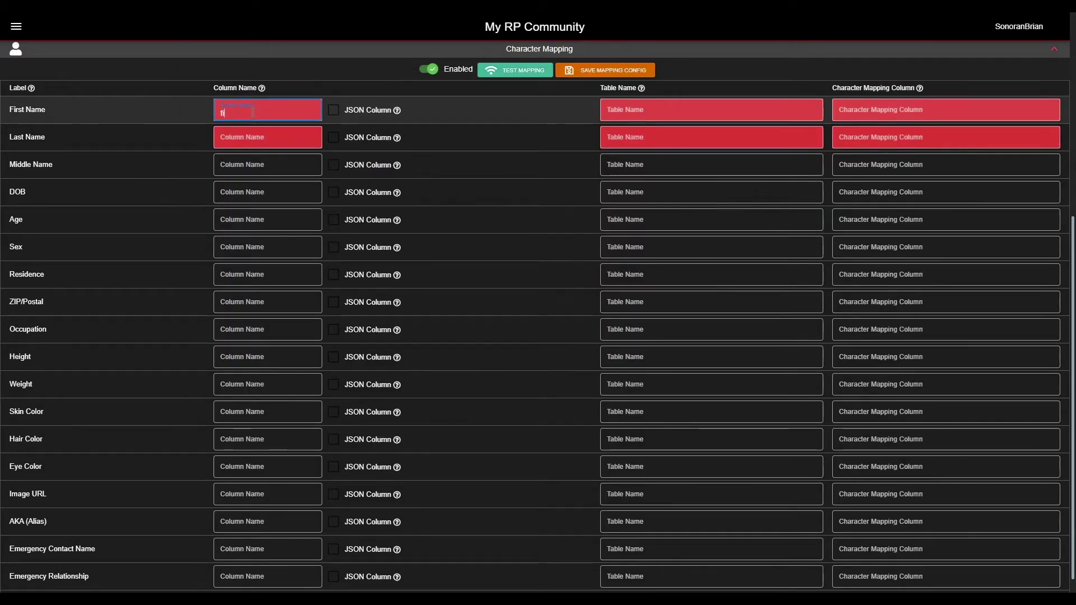
{"action": "type", "text": "rstname"}
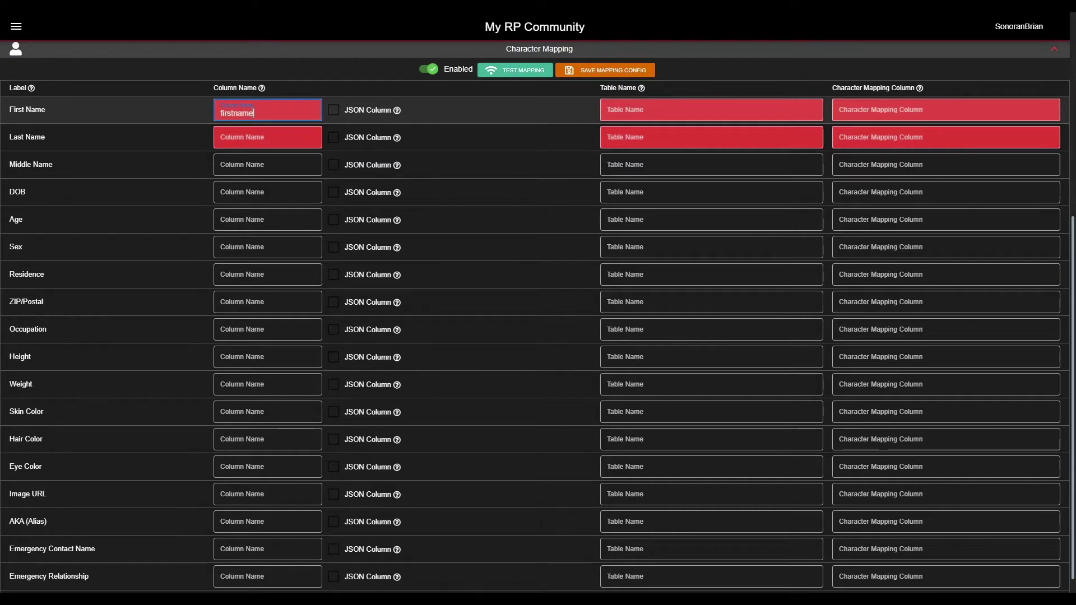
{"action": "left_click", "coordinate": [235, 130]}
{"action": "type", "text": "lastname"}
{"action": "left_click", "coordinate": [690, 104]}
{"action": "type", "text": "users"}
{"action": "left_click", "coordinate": [672, 143]}
{"action": "type", "text": "users"}
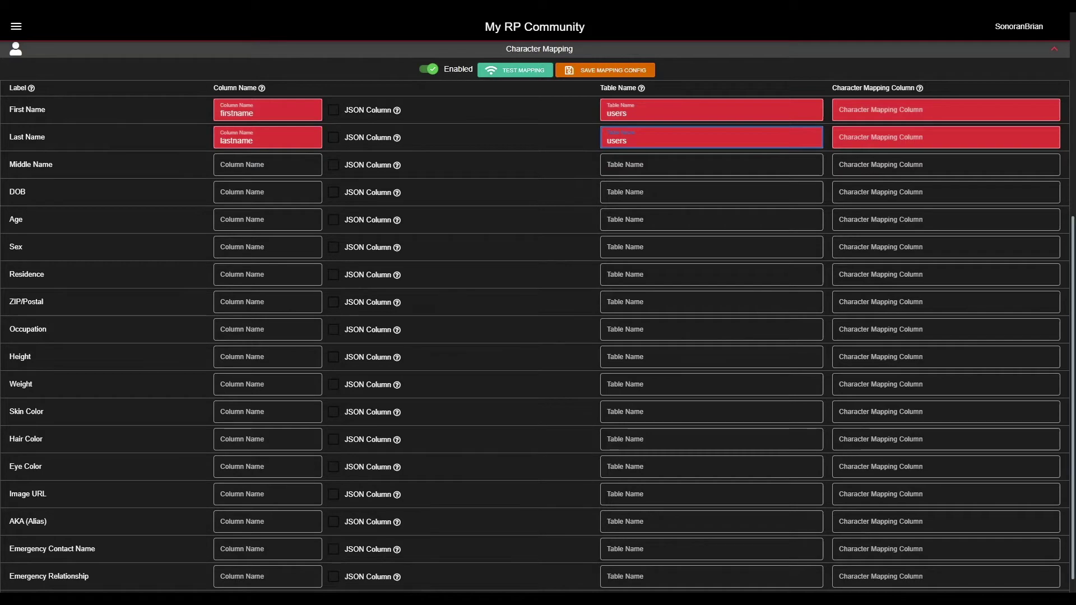
Set identifier as the Character Mapping Column for both First Name and Last Name
{"action": "key", "text": "alt+Tab"}
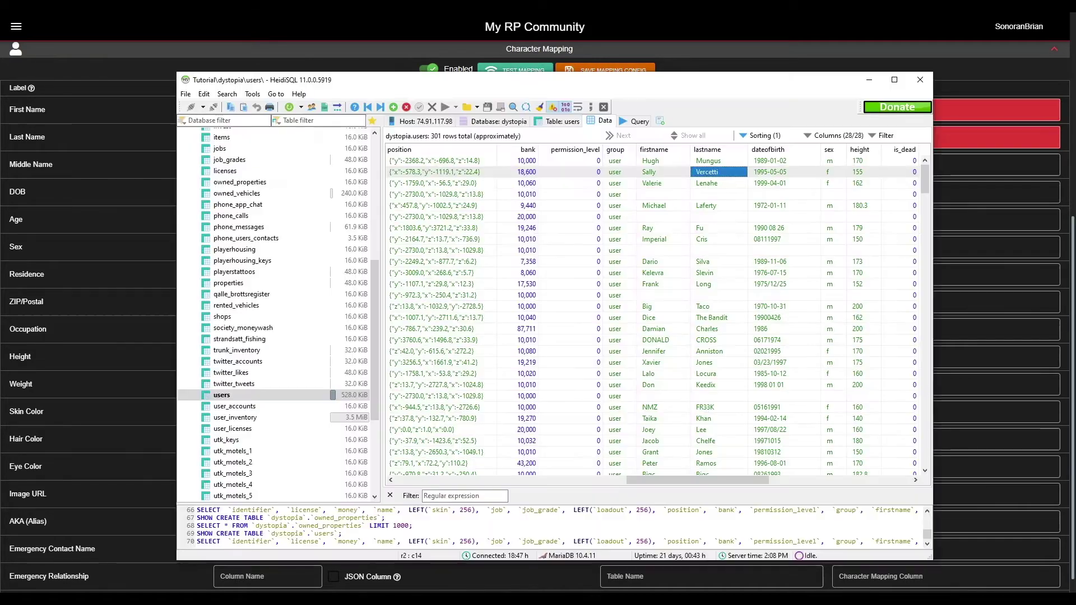
{"action": "left_click_drag", "start_coordinate": [714, 481], "coordinate": [482, 480]}
{"action": "left_click", "coordinate": [418, 162]}
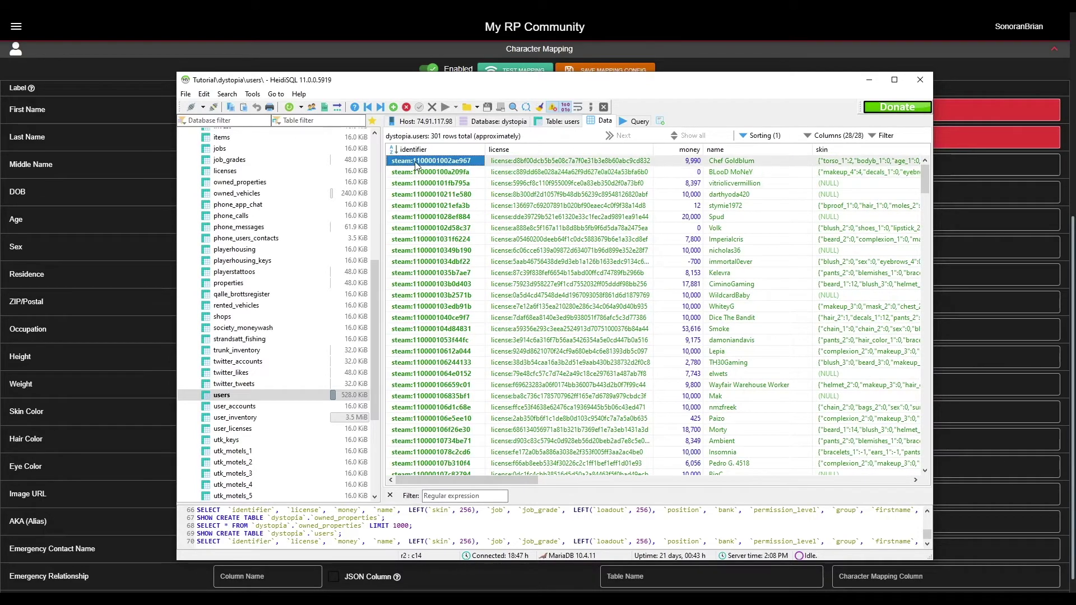
{"action": "left_click", "coordinate": [991, 115]}
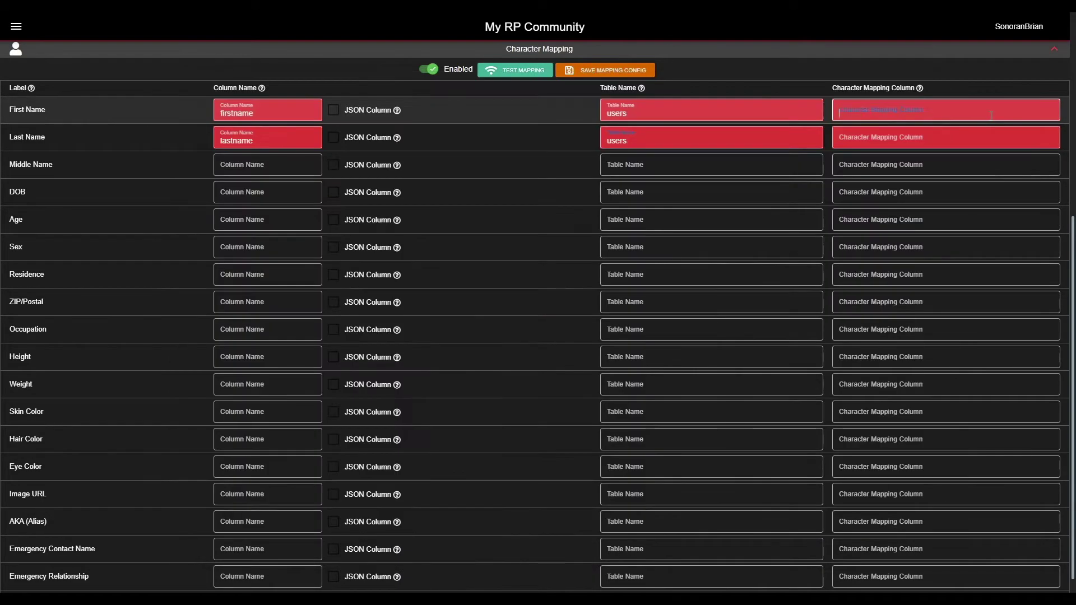
{"action": "type", "text": "identifier"}
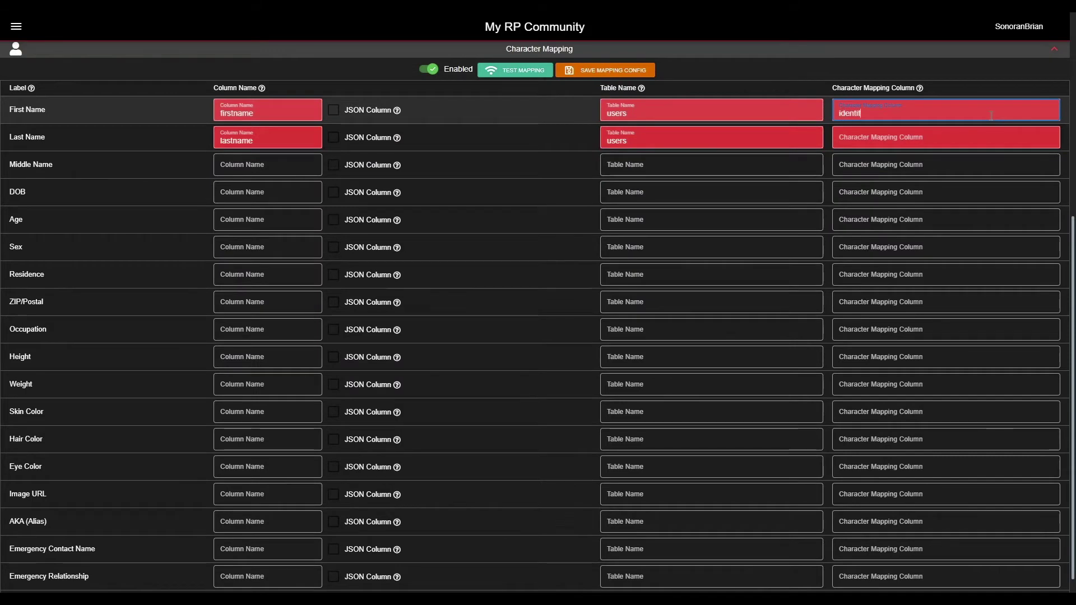
{"action": "left_click", "coordinate": [968, 137]}
{"action": "type", "text": "identifier"}
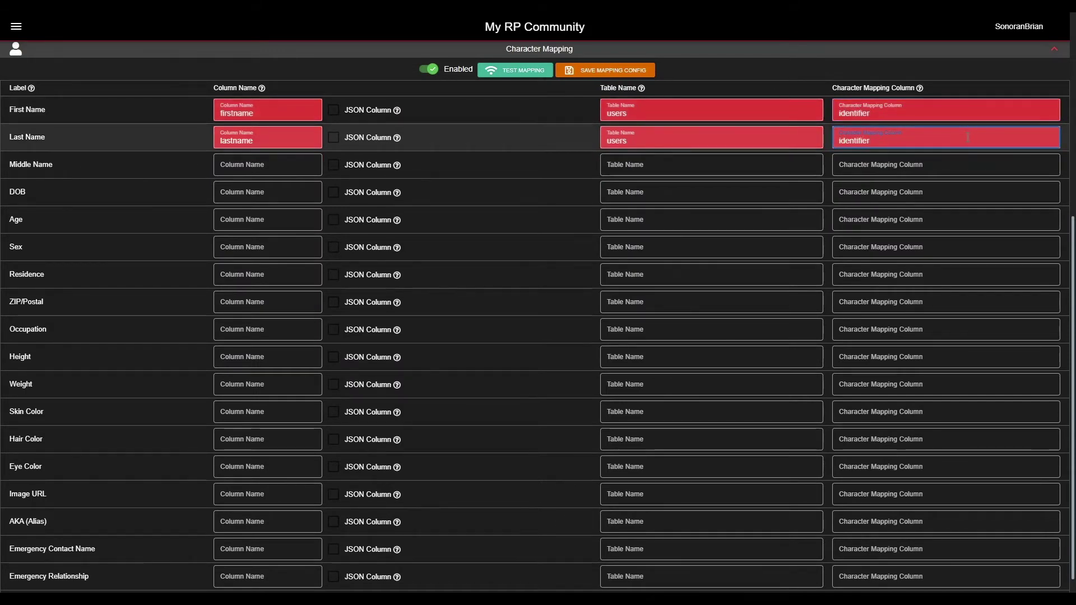
{"action": "left_click", "coordinate": [457, 169]}
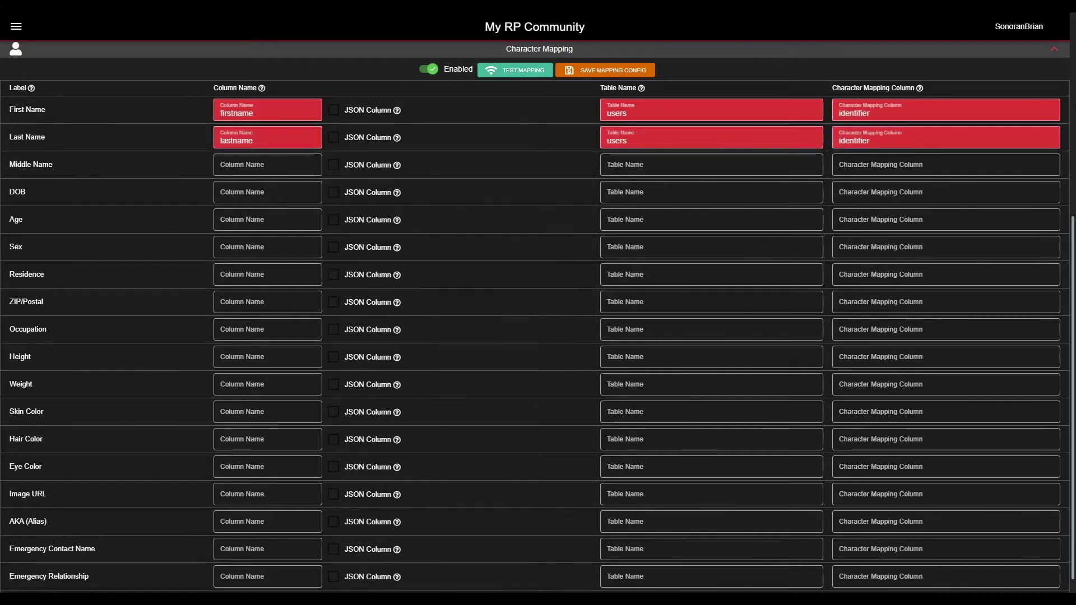
Enter column names dateofbirth, sex, job and height for DOB, Sex, Occupation and Height
{"action": "key", "text": "alt+Tab"}
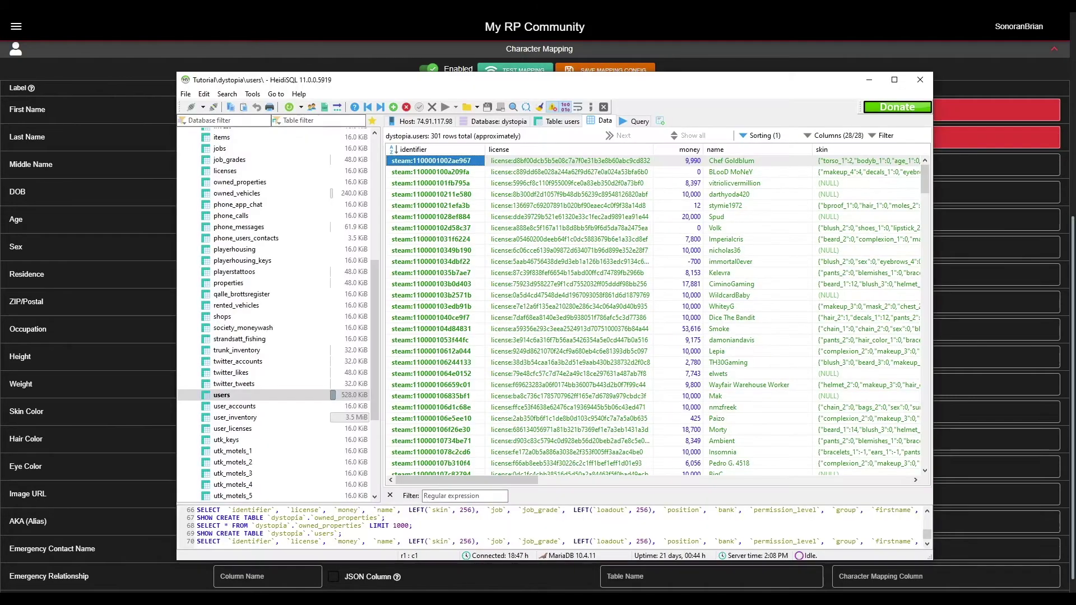
{"action": "left_click", "coordinate": [561, 123]}
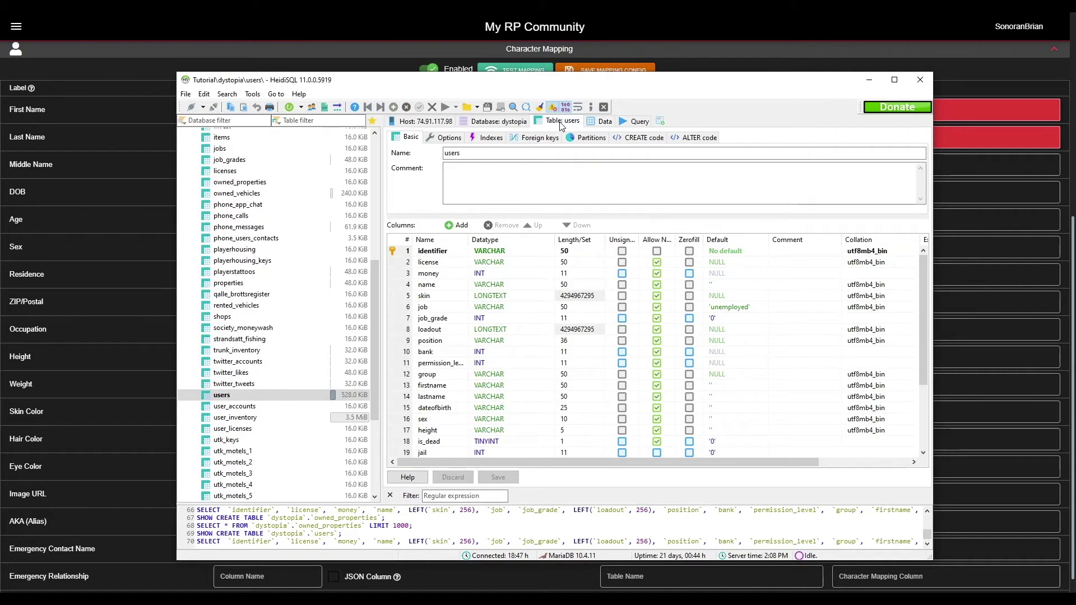
{"action": "scroll", "coordinate": [442, 289], "scroll_direction": "down", "scroll_amount": 3}
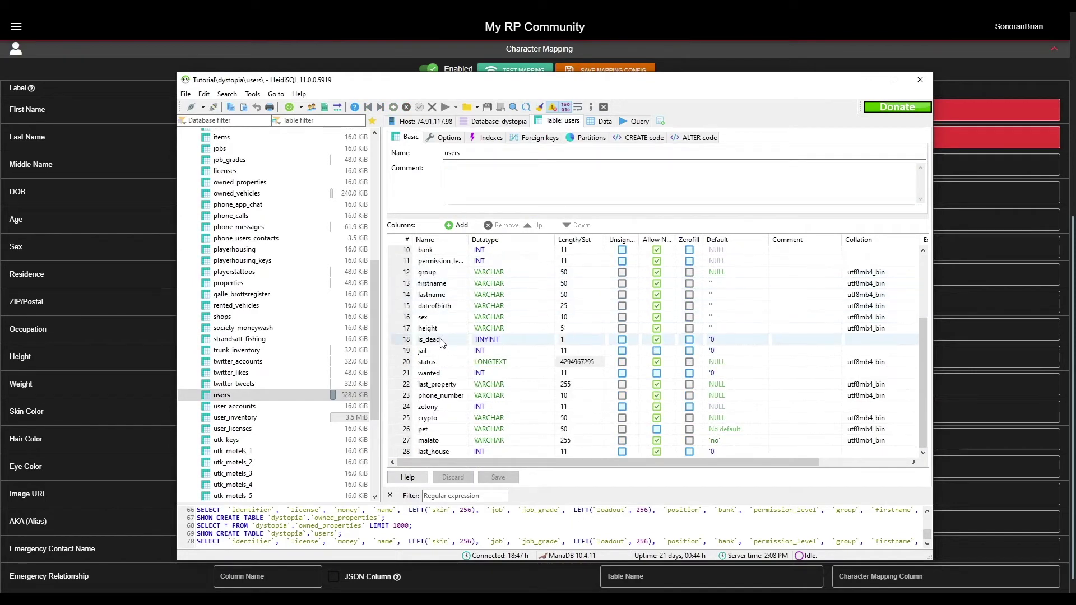
{"action": "scroll", "coordinate": [439, 342], "scroll_direction": "up", "scroll_amount": 3}
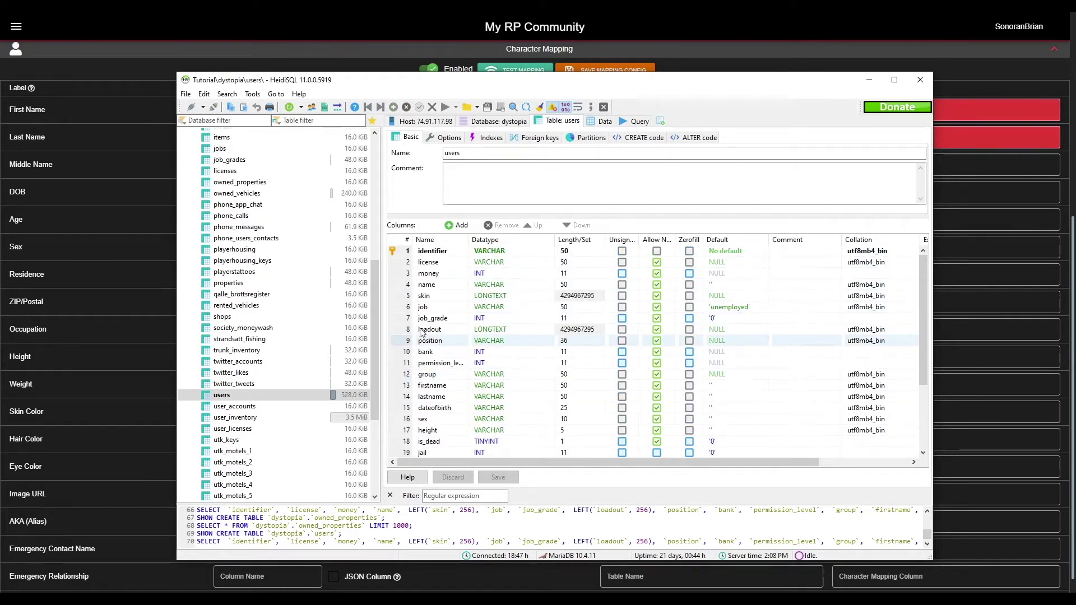
{"action": "left_click", "coordinate": [96, 193]}
{"action": "left_click", "coordinate": [280, 192]}
{"action": "type", "text": "d"}
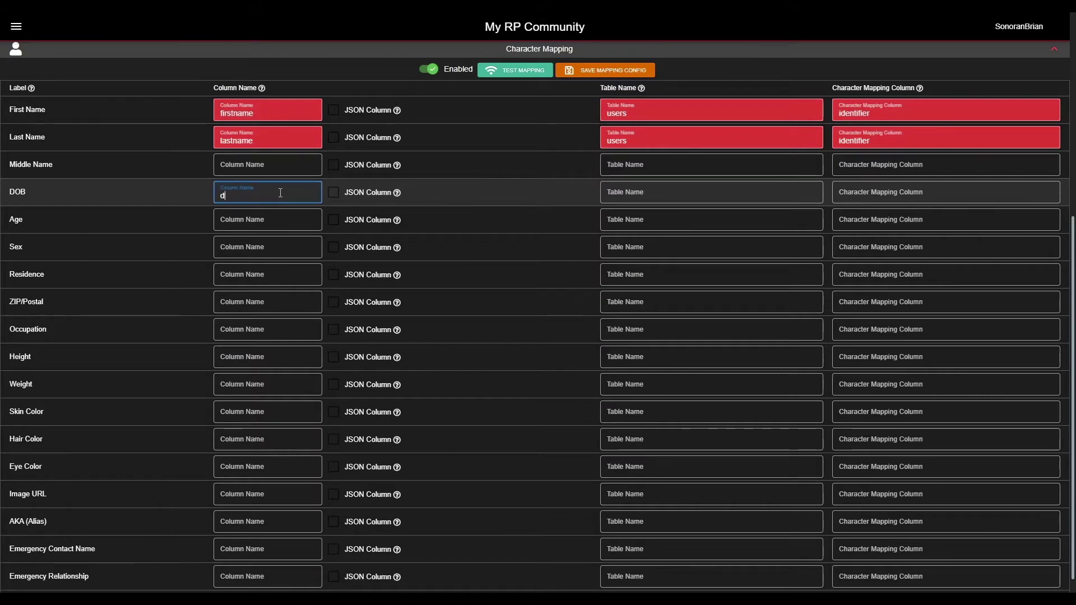
{"action": "type", "text": "ateofbirth"}
{"action": "left_click", "coordinate": [272, 249]}
{"action": "type", "text": "sex"}
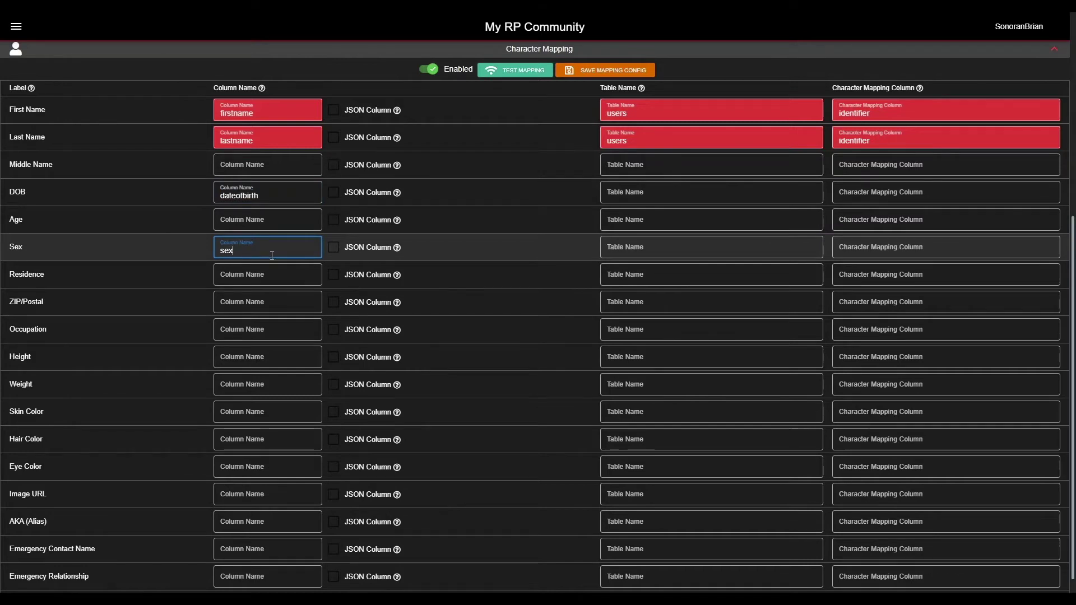
{"action": "left_click", "coordinate": [245, 323]}
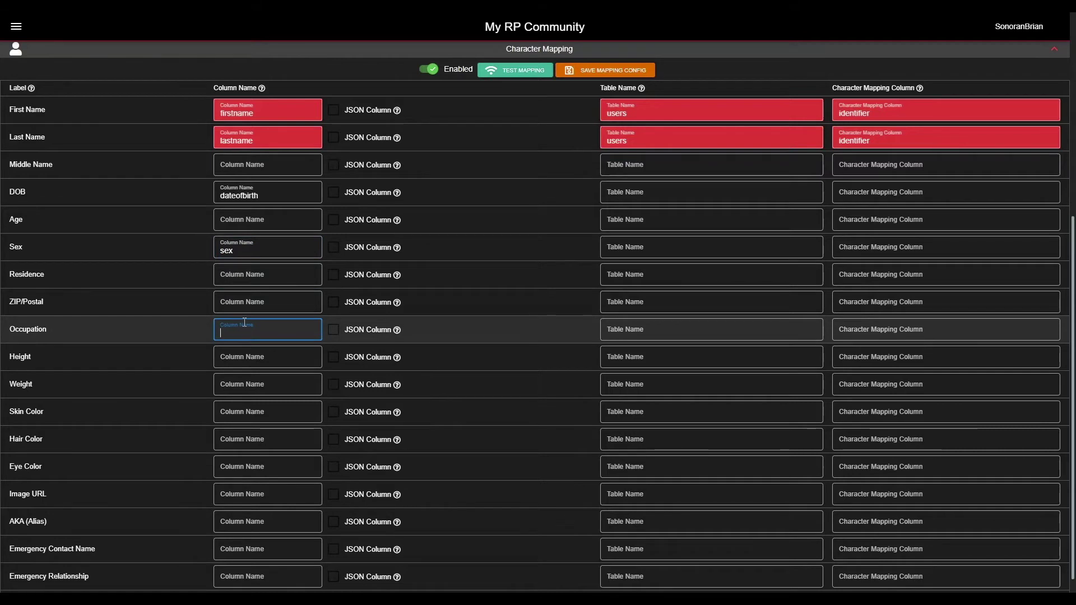
{"action": "type", "text": "job"}
{"action": "left_click", "coordinate": [238, 357]}
{"action": "type", "text": "height"}
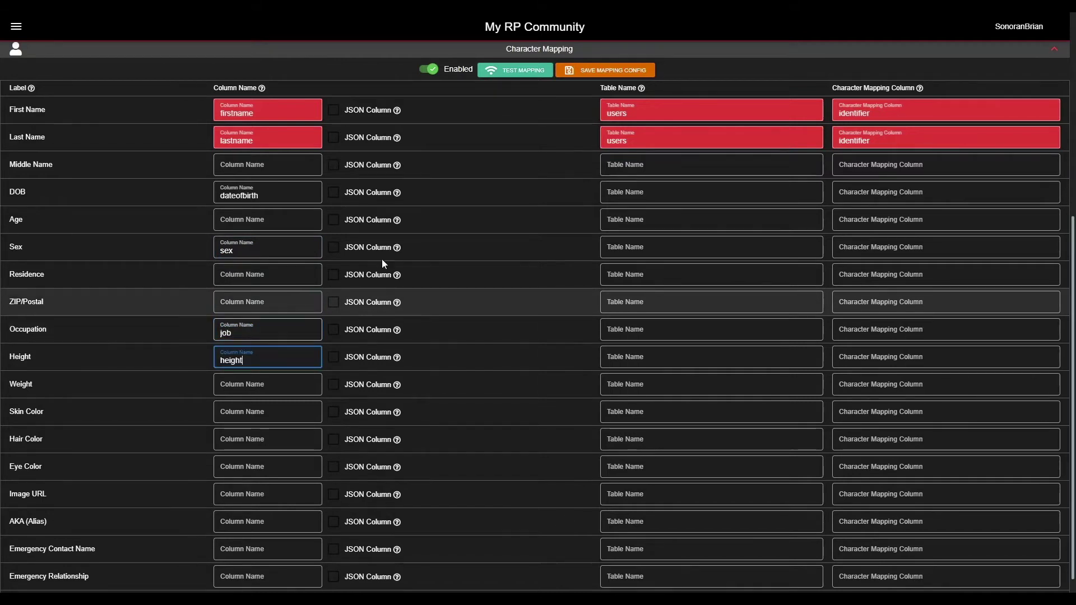
Copy 'users' into the Table Name of the DOB, Sex, Occupation and Height rows
{"action": "double_click", "coordinate": [617, 113]}
{"action": "key", "text": "ctrl+c"}
{"action": "left_click", "coordinate": [622, 192]}
{"action": "key", "text": "ctrl+v"}
{"action": "left_click", "coordinate": [622, 248]}
{"action": "key", "text": "ctrl+v"}
{"action": "left_click", "coordinate": [624, 331]}
{"action": "key", "text": "ctrl+v"}
{"action": "left_click", "coordinate": [642, 359]}
{"action": "key", "text": "ctrl+v"}
Copy 'identifier' into the Character Mapping Column of those four rows
{"action": "double_click", "coordinate": [854, 113]}
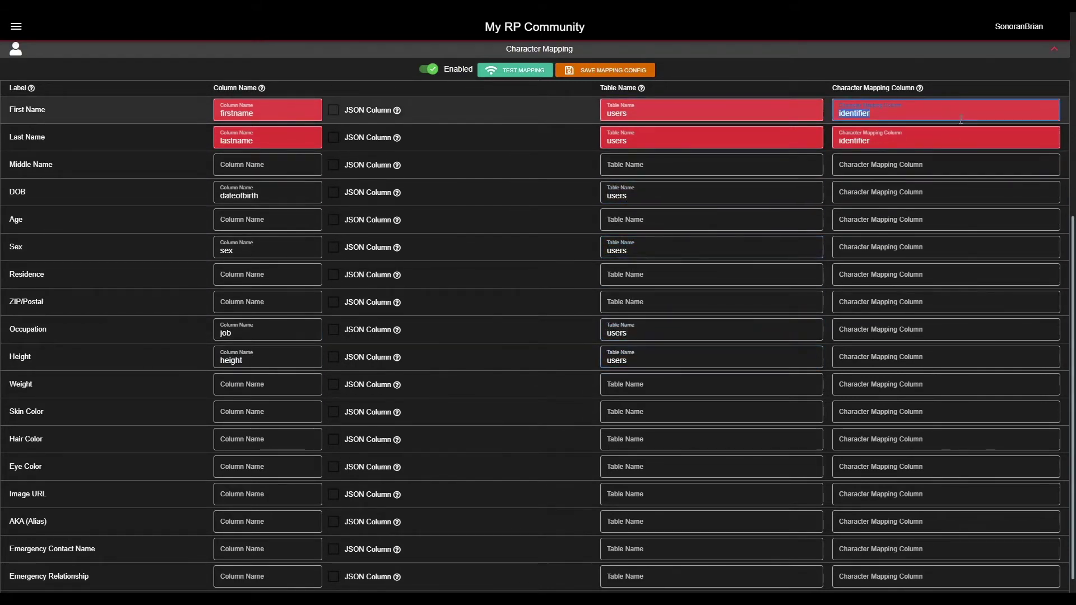
{"action": "key", "text": "ctrl+c"}
{"action": "left_click", "coordinate": [909, 169]}
{"action": "left_click", "coordinate": [897, 193]}
{"action": "key", "text": "ctrl+v"}
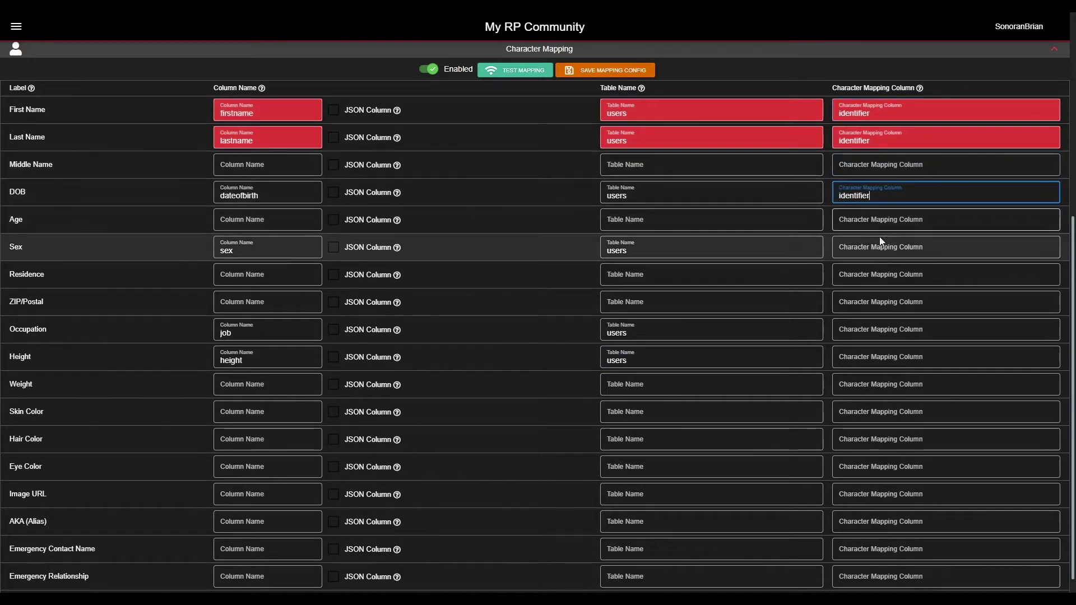
{"action": "left_click", "coordinate": [880, 246]}
{"action": "key", "text": "ctrl+v"}
{"action": "left_click", "coordinate": [877, 330]}
{"action": "key", "text": "ctrl+v"}
{"action": "left_click", "coordinate": [872, 356]}
{"action": "key", "text": "ctrl+v"}
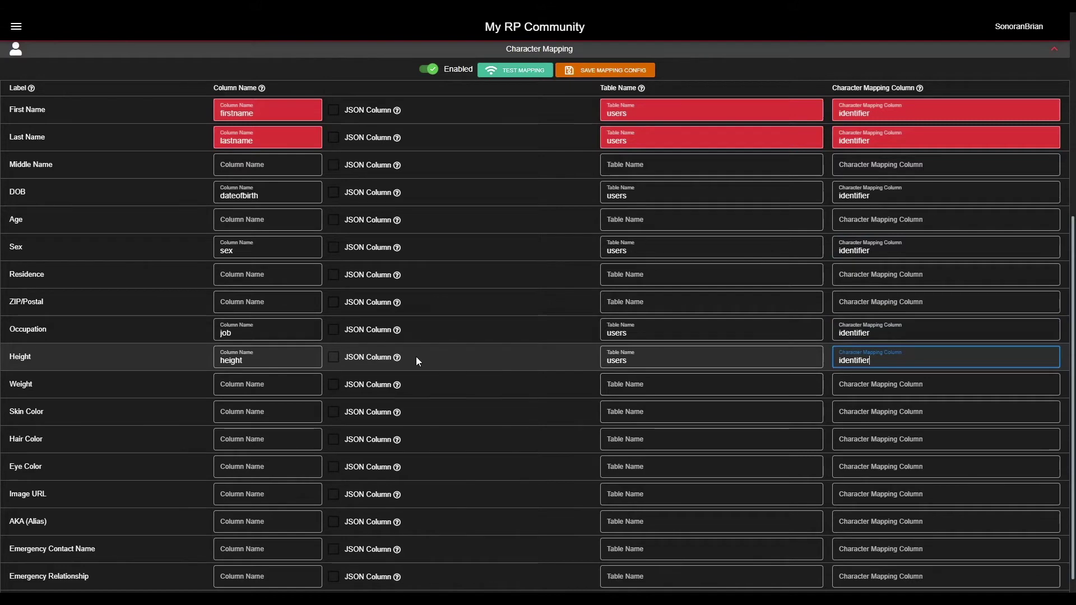
{"action": "left_click", "coordinate": [109, 328]}
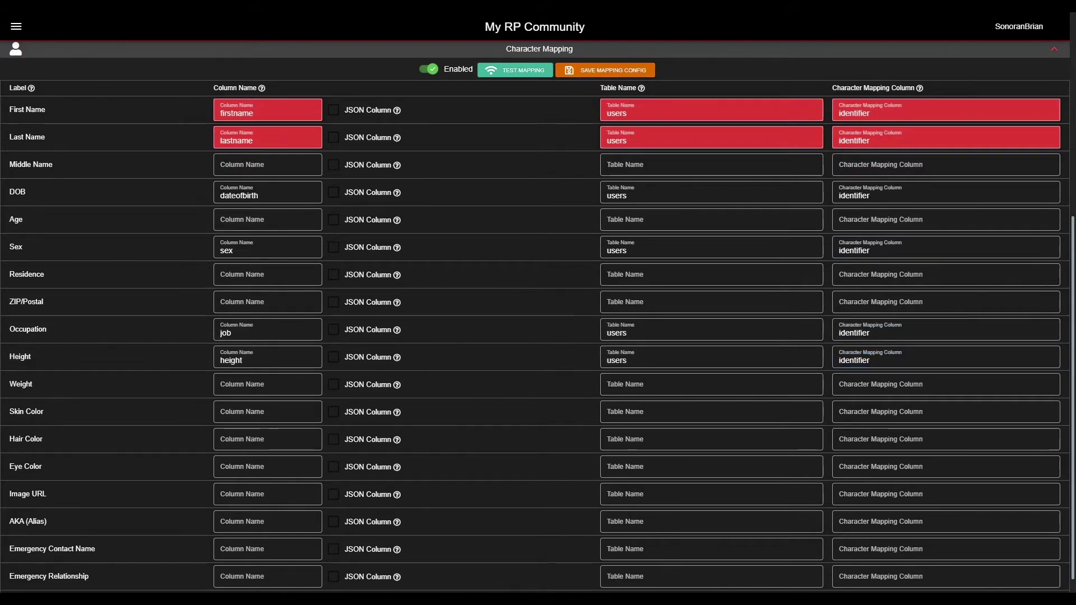
{"action": "key", "text": "alt+Tab"}
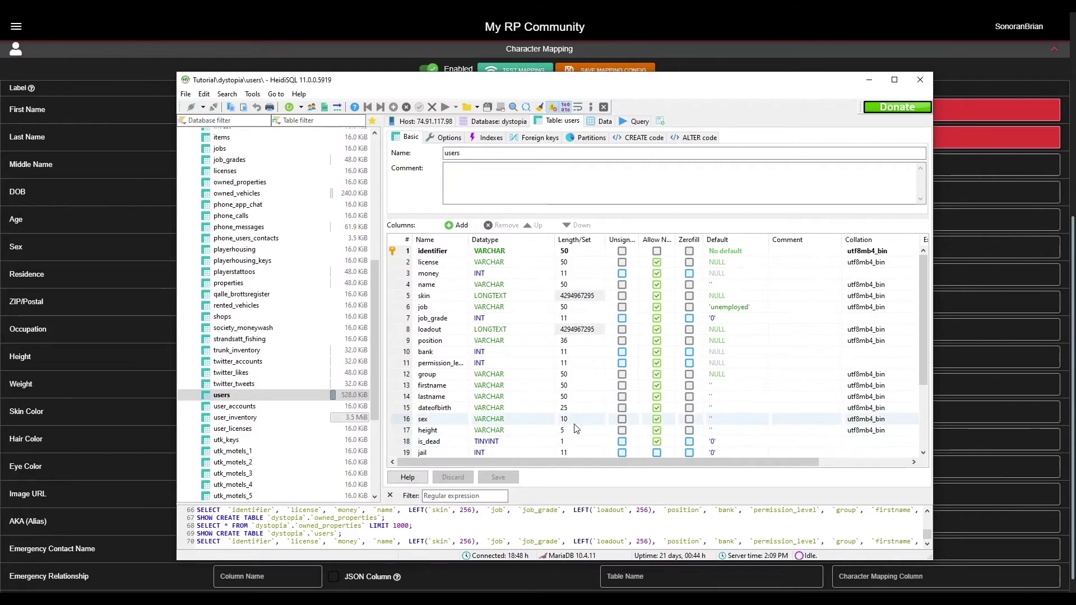
Inspect the owned_properties table's 7 rows of id, name, price, rented and owner data
{"action": "left_click", "coordinate": [241, 182]}
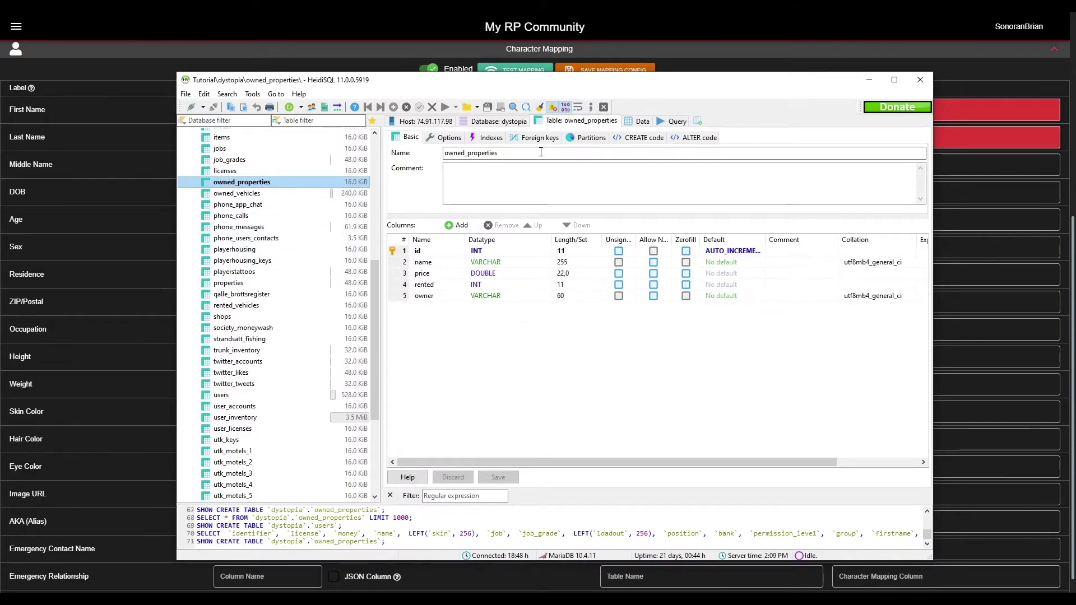
{"action": "left_click", "coordinate": [634, 120]}
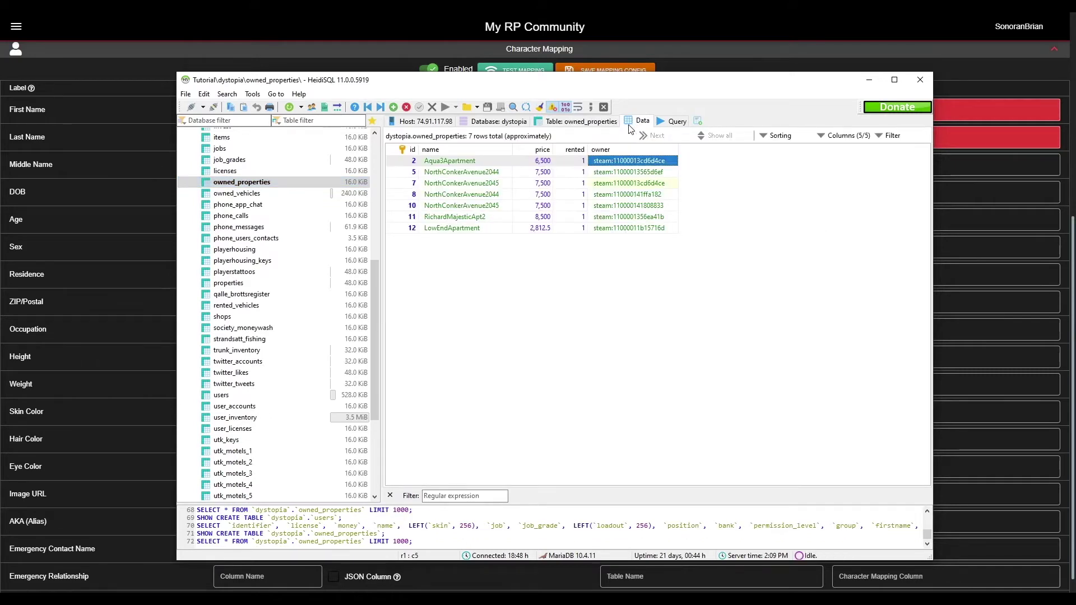
{"action": "left_click", "coordinate": [479, 161]}
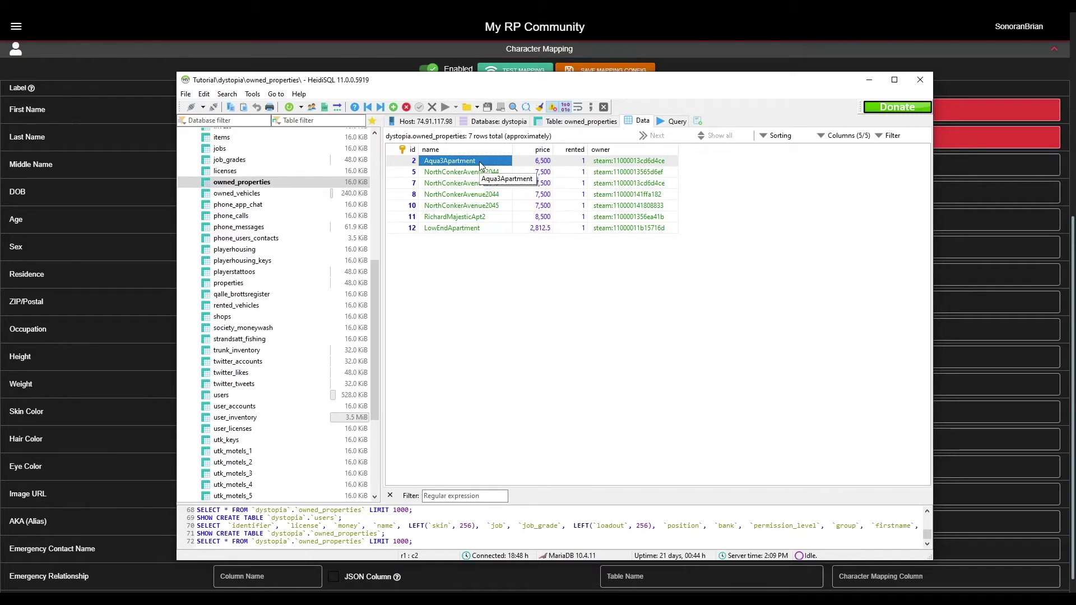
{"action": "left_click", "coordinate": [46, 276]}
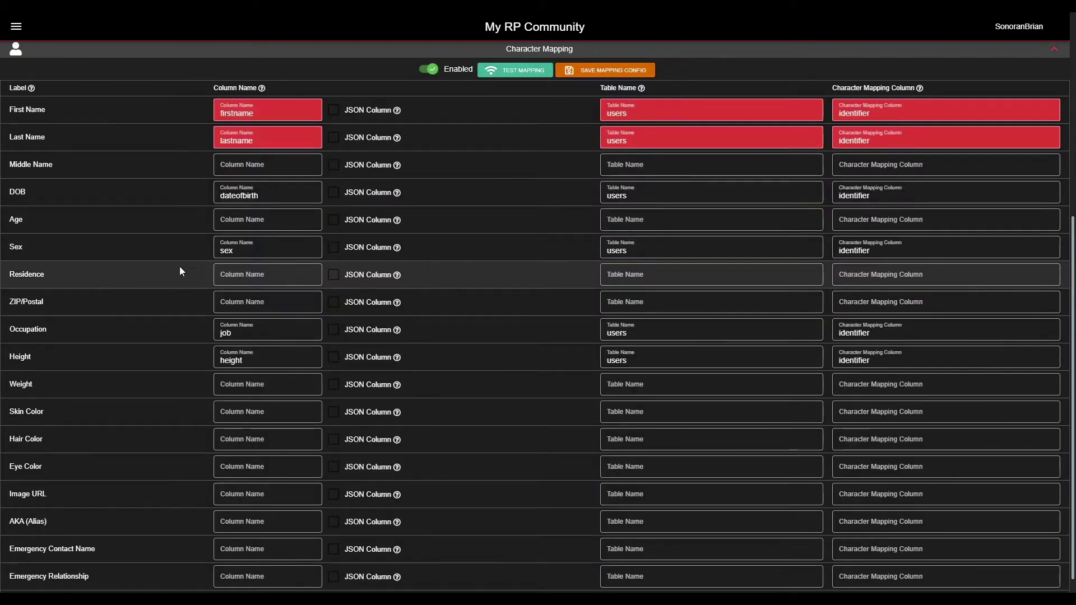
Set the Residence row's column to name and its table to owned_properties
{"action": "left_click", "coordinate": [241, 276]}
{"action": "type", "text": "name"}
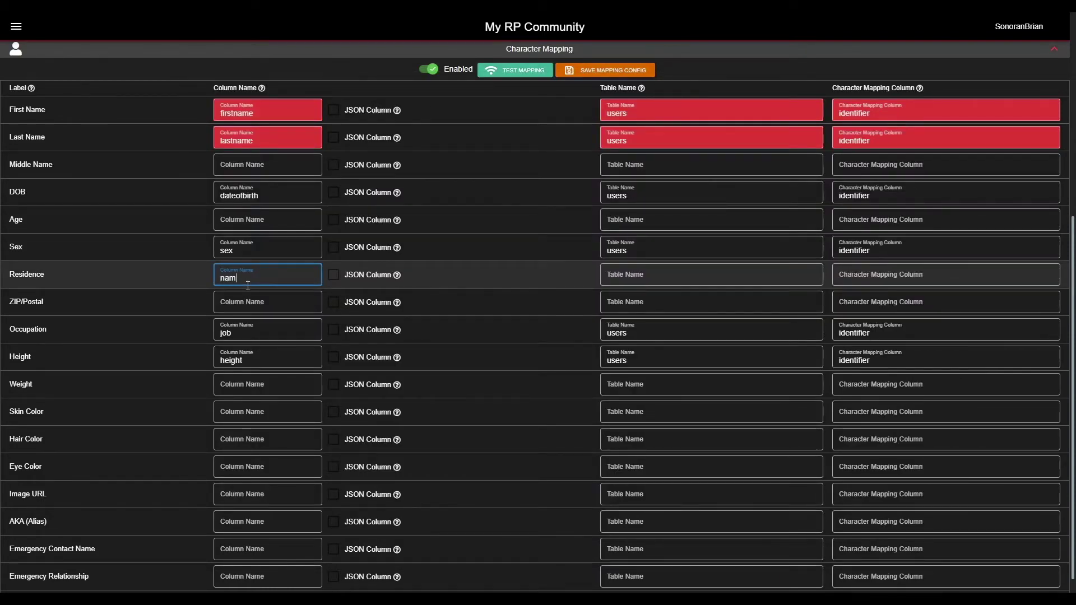
{"action": "key", "text": "Tab"}
{"action": "key", "text": "Tab"}
{"action": "type", "text": "owned_properties"}
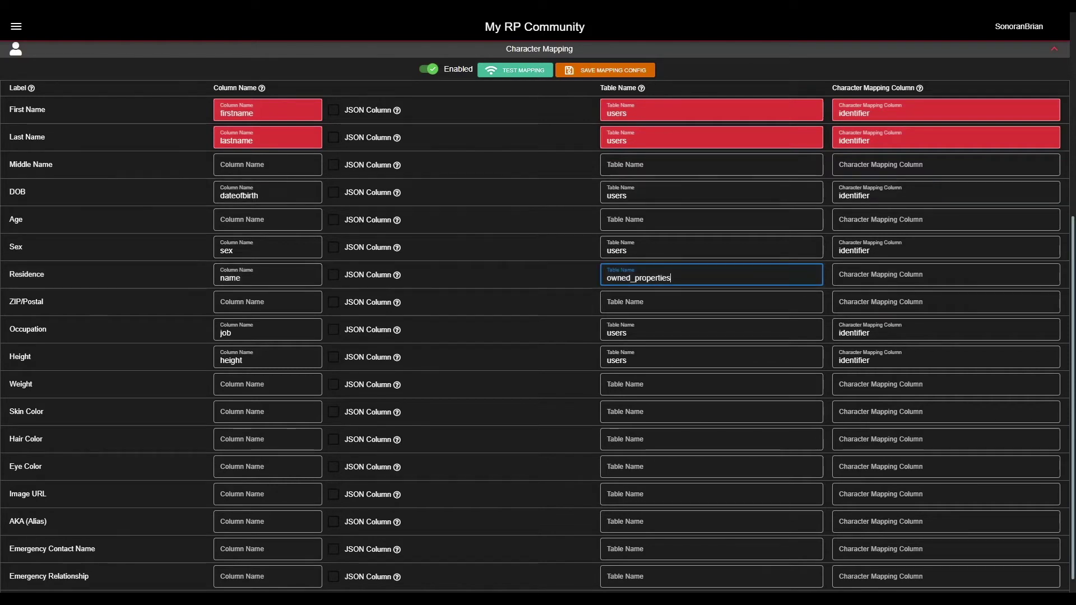
Set owner as Residence's Character Mapping Column and test the character mapping
{"action": "key", "text": "alt+Tab"}
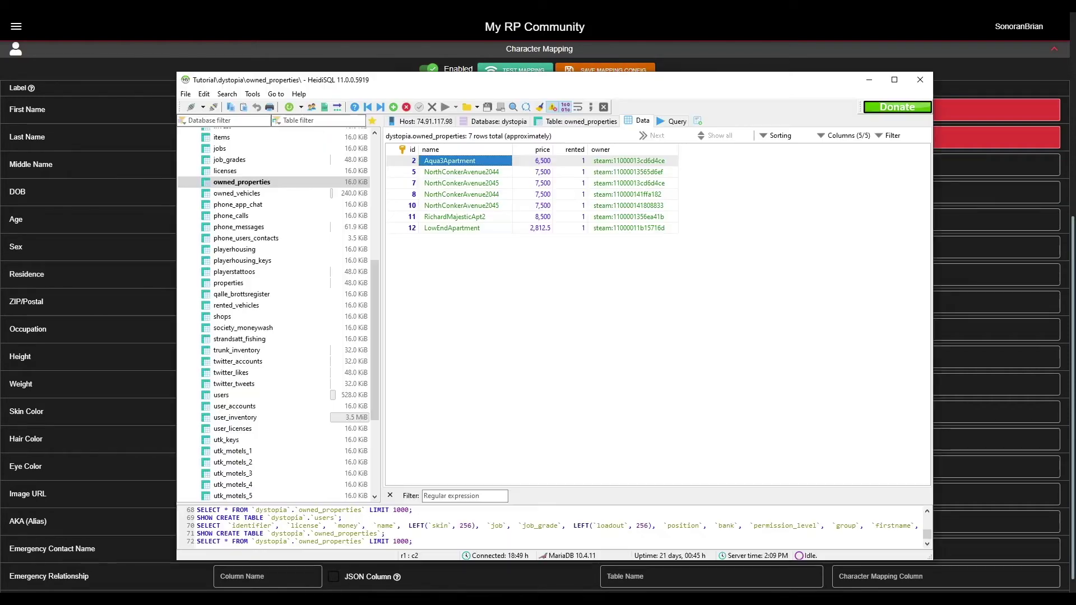
{"action": "left_click", "coordinate": [639, 162]}
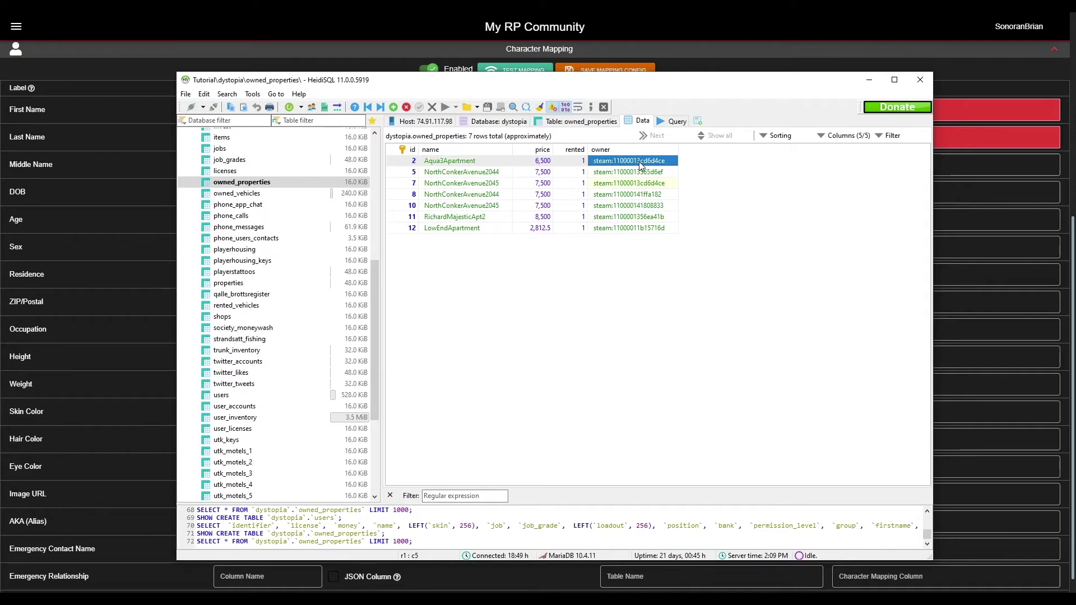
{"action": "left_click", "coordinate": [998, 247]}
{"action": "left_click", "coordinate": [917, 278]}
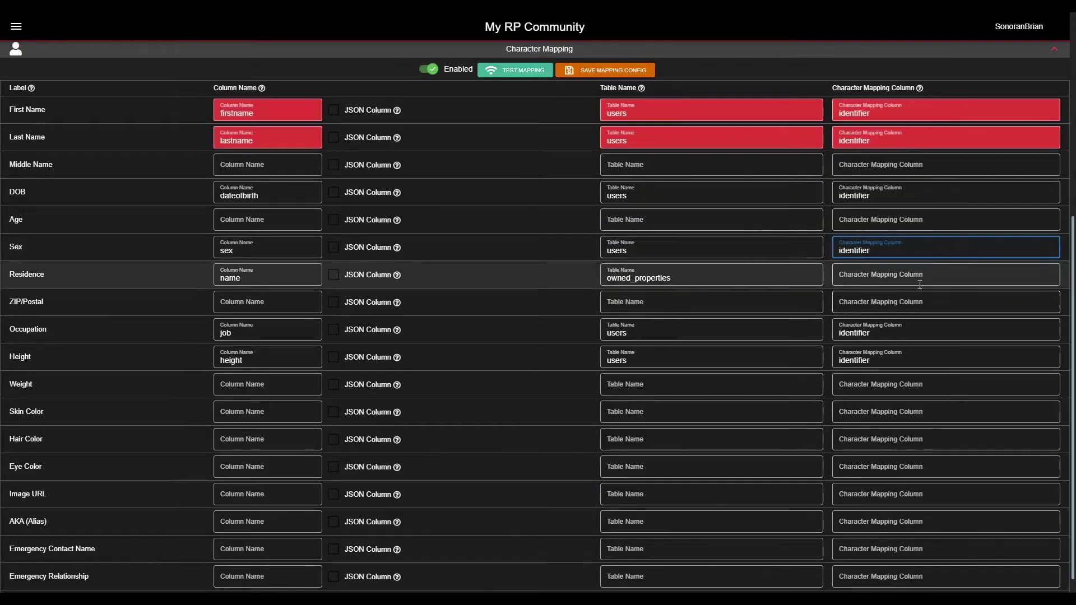
{"action": "type", "text": "owner"}
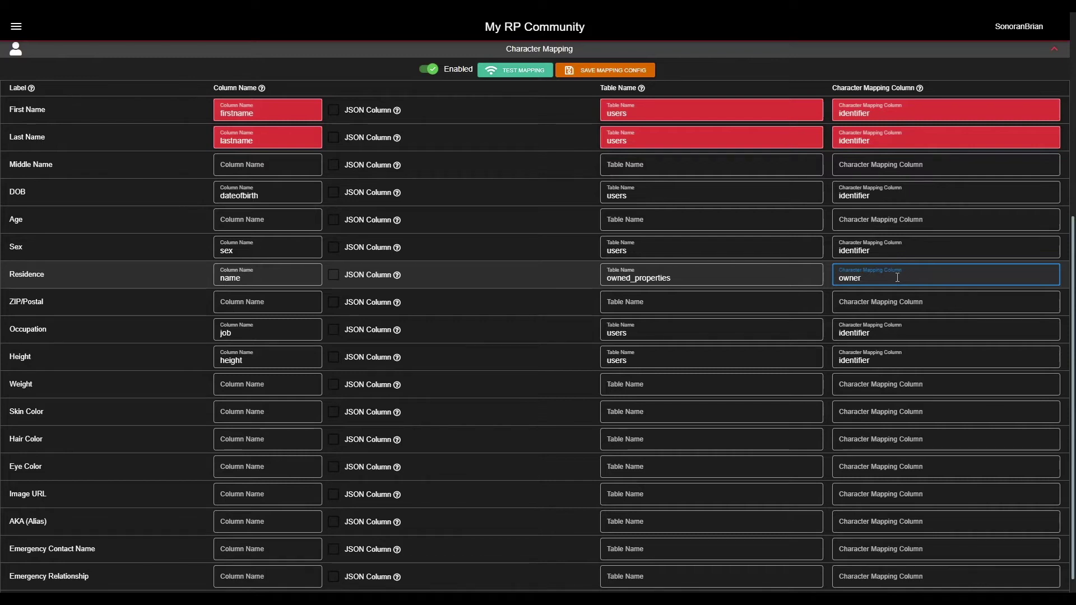
{"action": "left_click", "coordinate": [518, 75]}
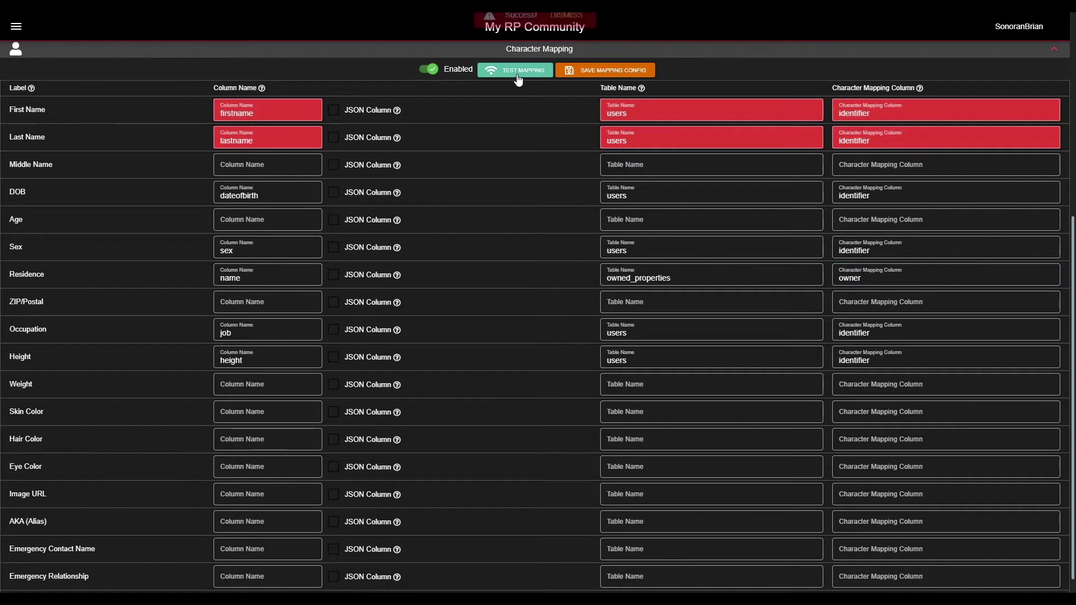
Save the character mapping configuration and dismiss the success notice
{"action": "left_click", "coordinate": [561, 77]}
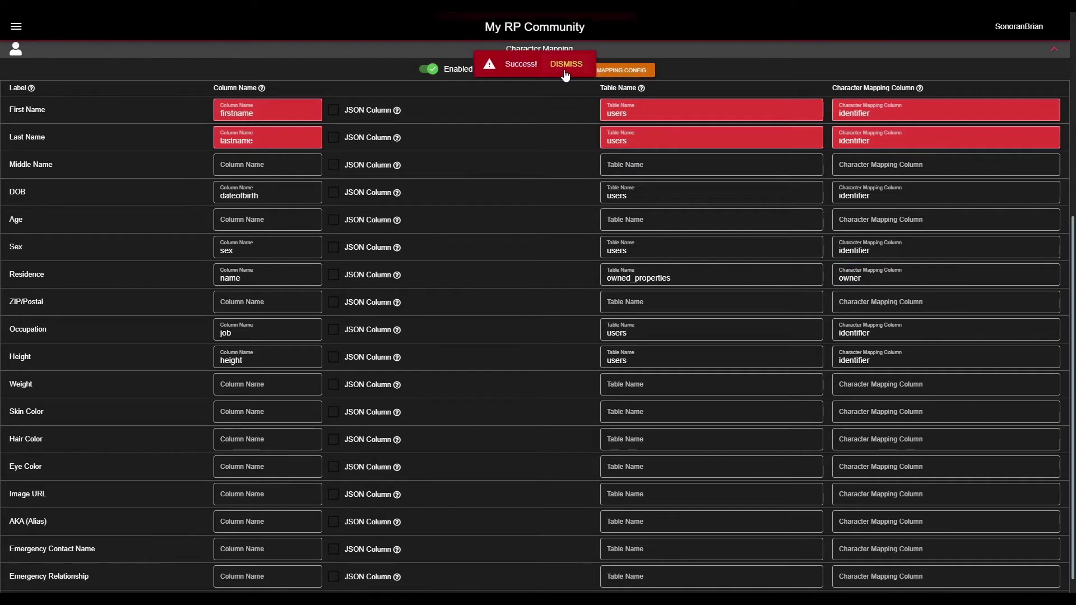
{"action": "left_click", "coordinate": [565, 74]}
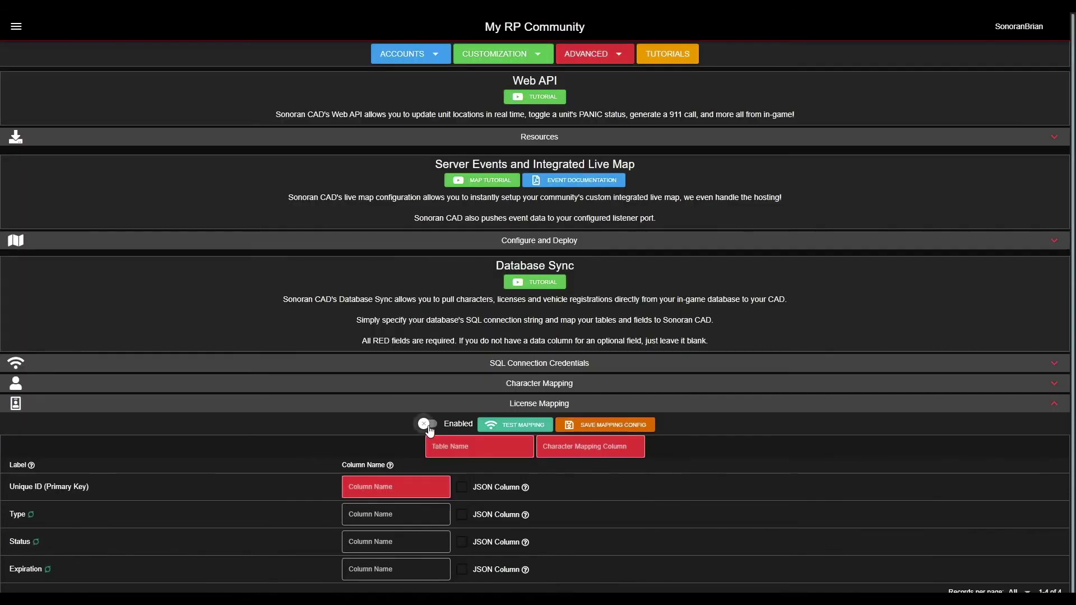
Enable License Mapping and enter user_licenses as its Table Name
{"action": "left_click", "coordinate": [428, 427]}
{"action": "key", "text": "alt+Tab"}
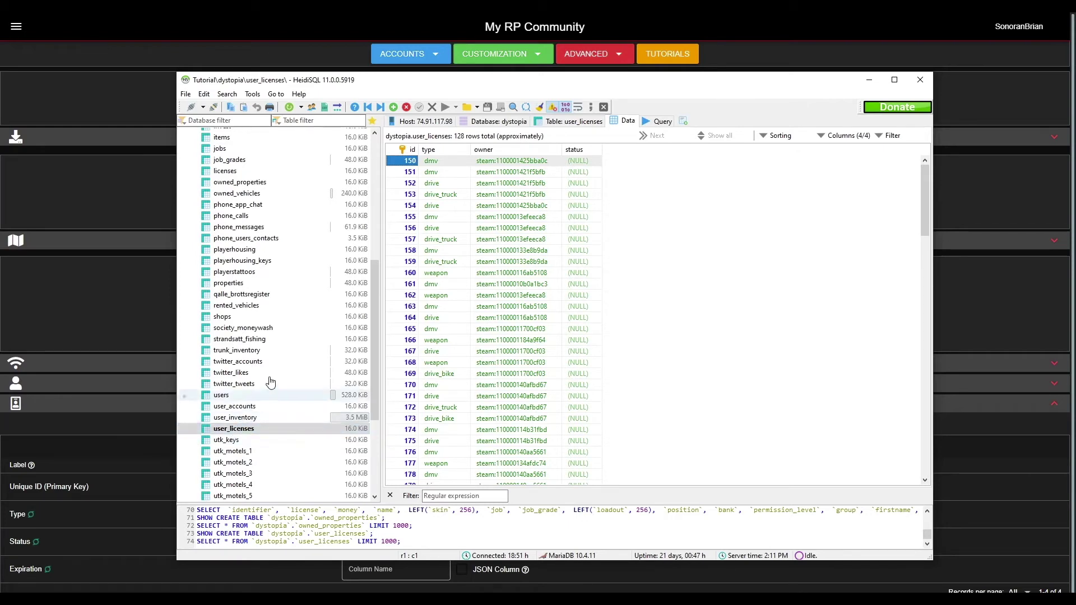
{"action": "left_click", "coordinate": [997, 333]}
{"action": "left_click", "coordinate": [506, 444]}
{"action": "type", "text": "use"}
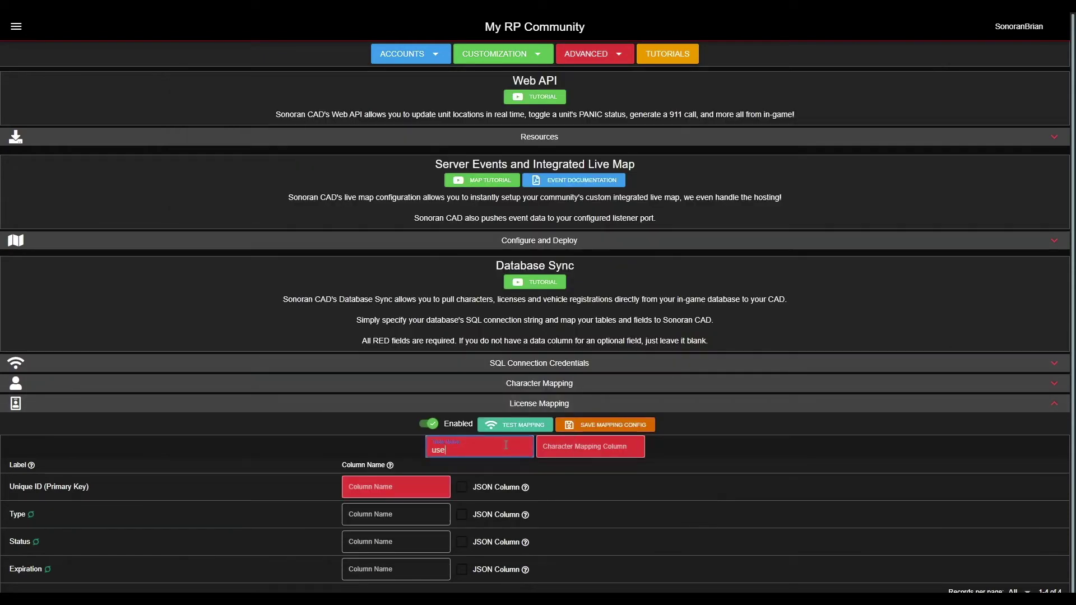
{"action": "type", "text": "r_licenses"}
Set owner as the License Mapping's Character Mapping Column
{"action": "left_click", "coordinate": [621, 446]}
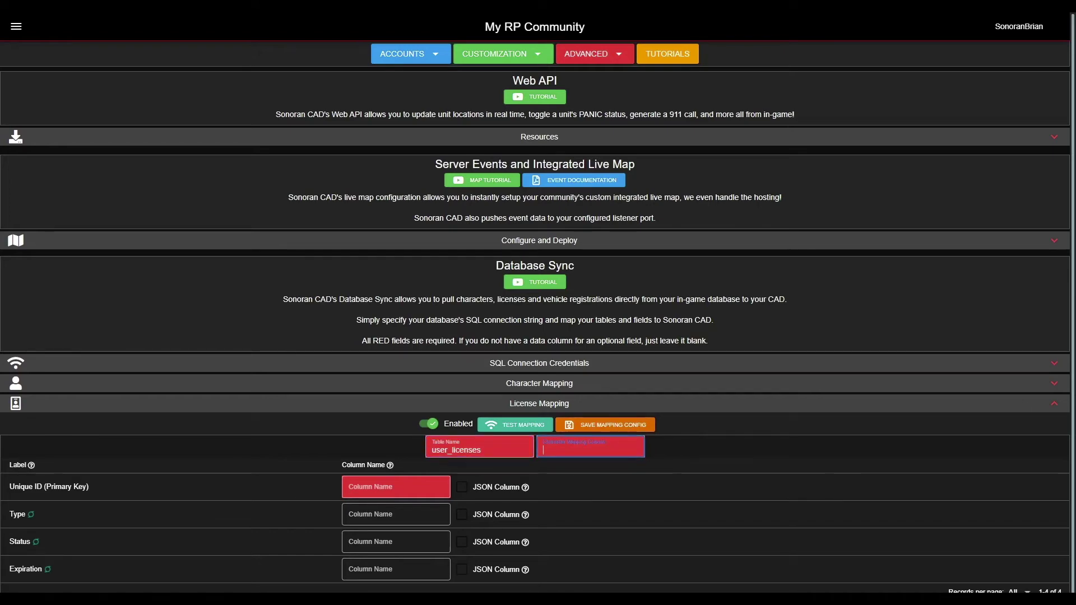
{"action": "key", "text": "alt+Tab"}
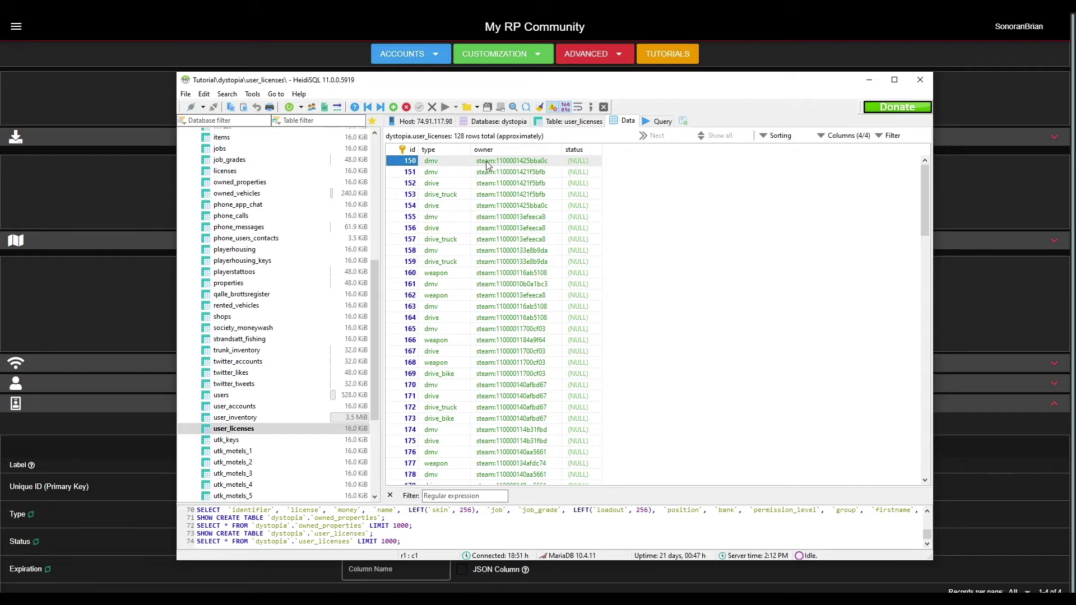
{"action": "left_click", "coordinate": [487, 164]}
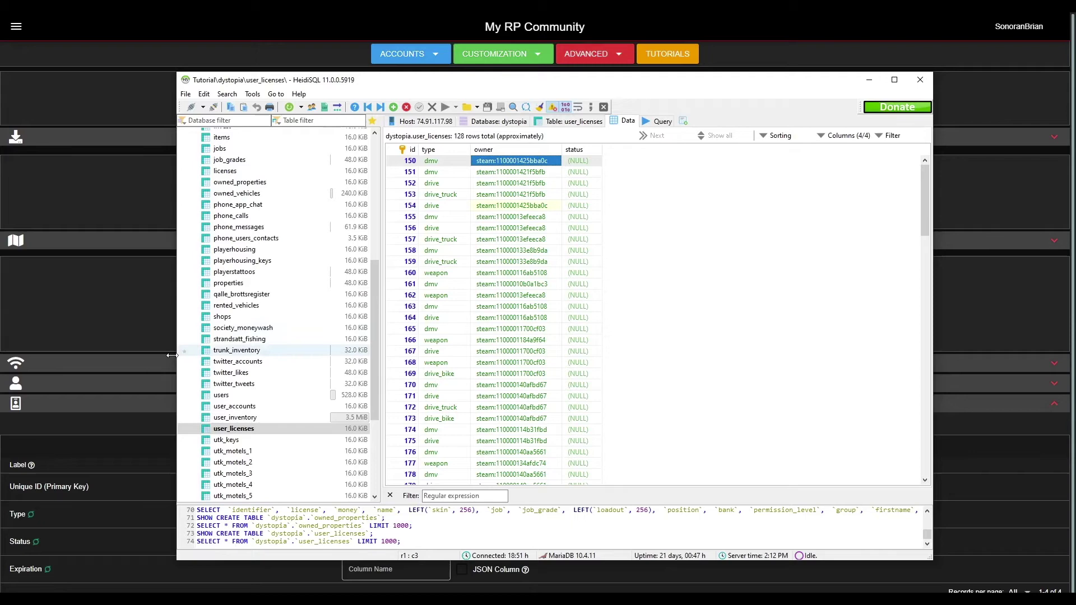
{"action": "left_click", "coordinate": [139, 430]}
{"action": "left_click", "coordinate": [592, 445]}
{"action": "type", "text": "owner"}
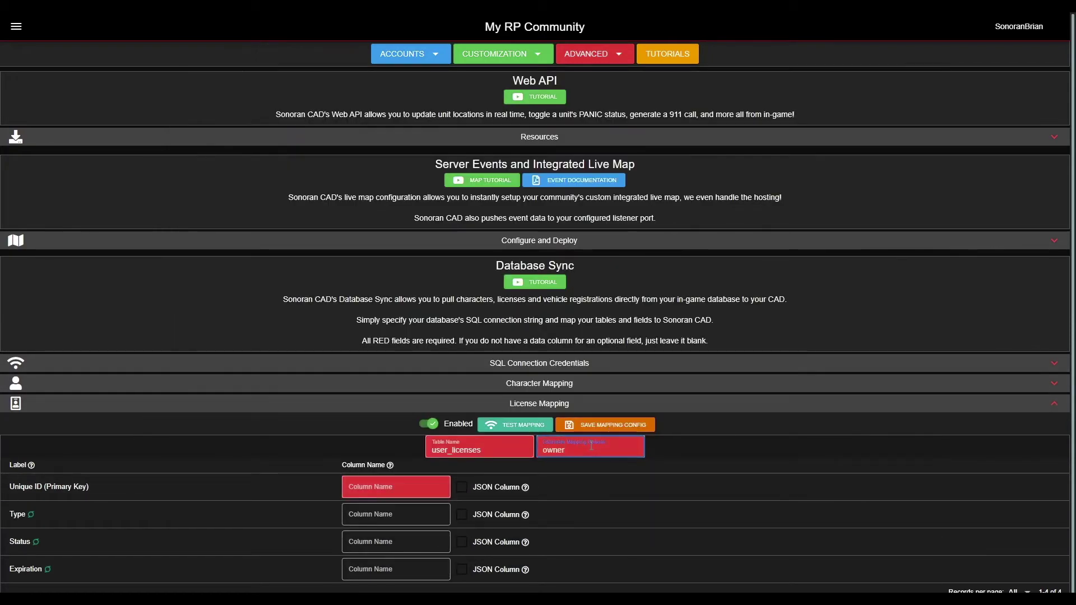
Enter id as the license Unique ID (Primary Key) column after checking user_licenses ids
{"action": "left_click", "coordinate": [396, 488]}
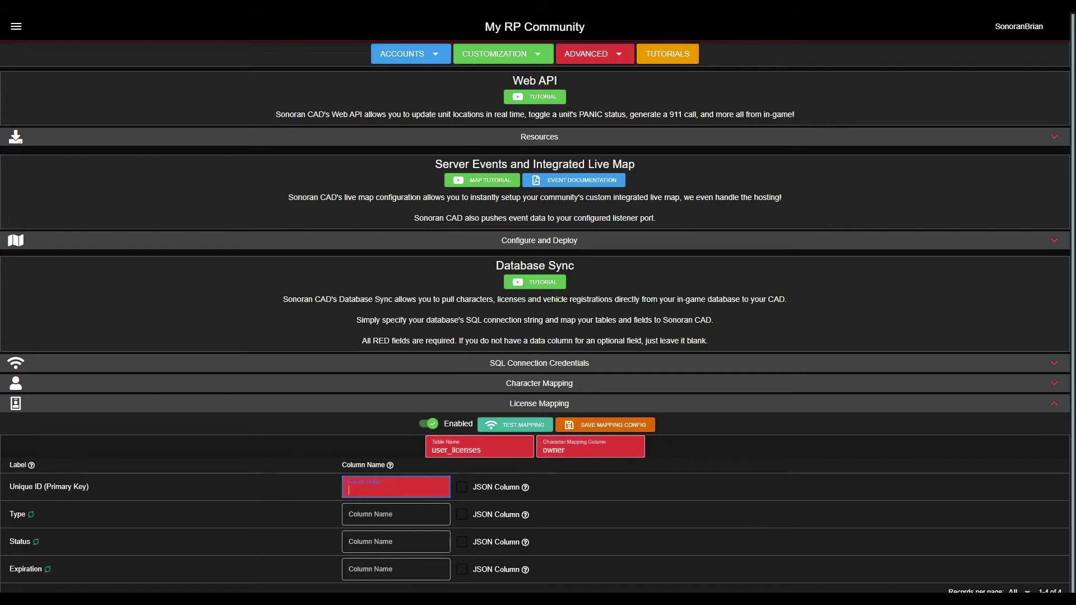
{"action": "key", "text": "alt+Tab"}
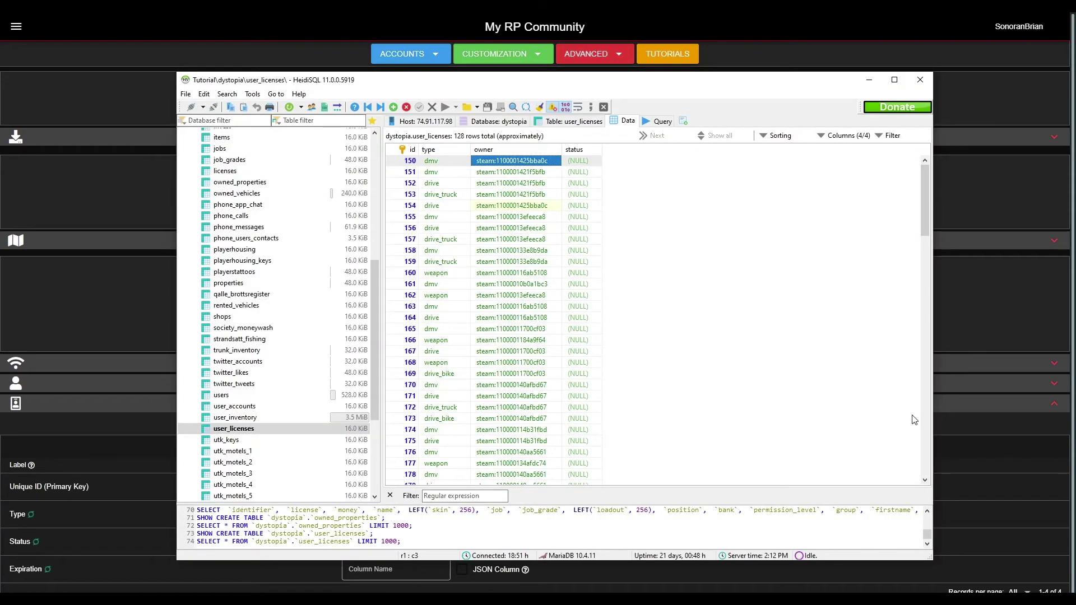
{"action": "left_click", "coordinate": [400, 160]}
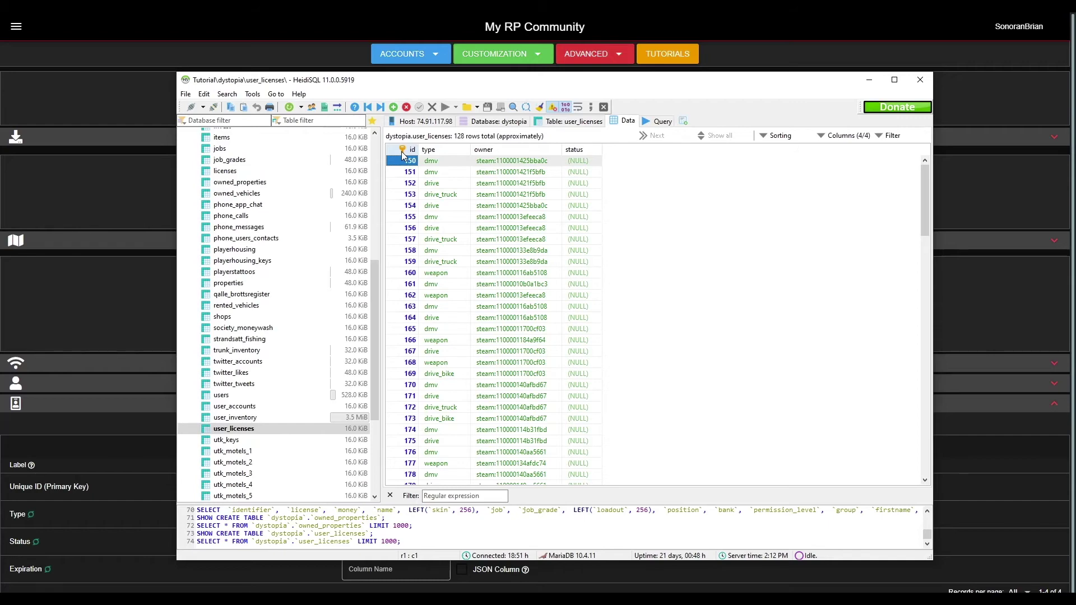
{"action": "left_click", "coordinate": [131, 448]}
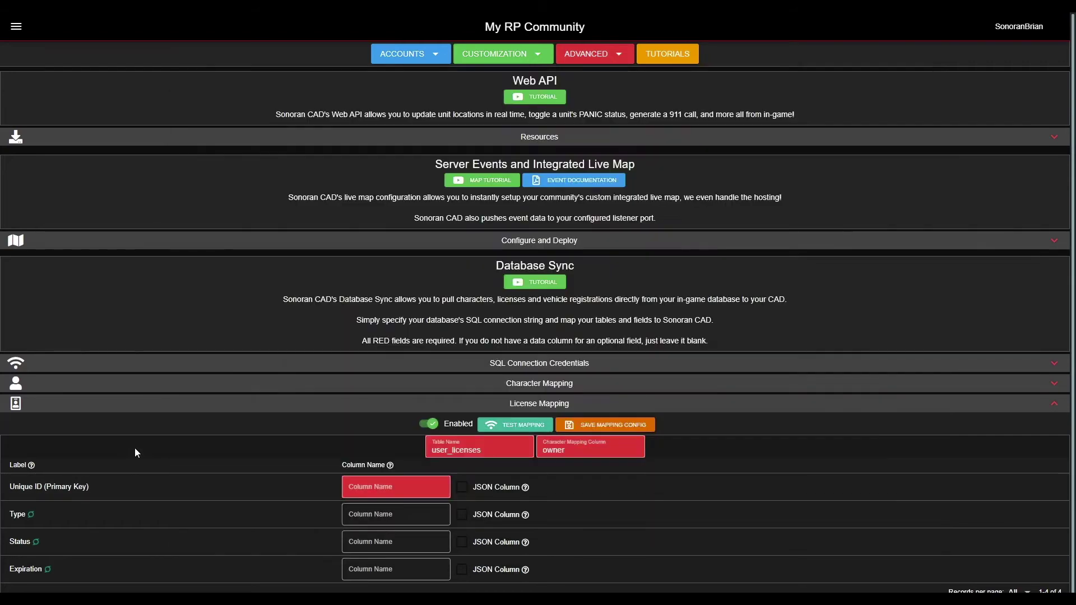
{"action": "left_click", "coordinate": [403, 488]}
{"action": "type", "text": "id"}
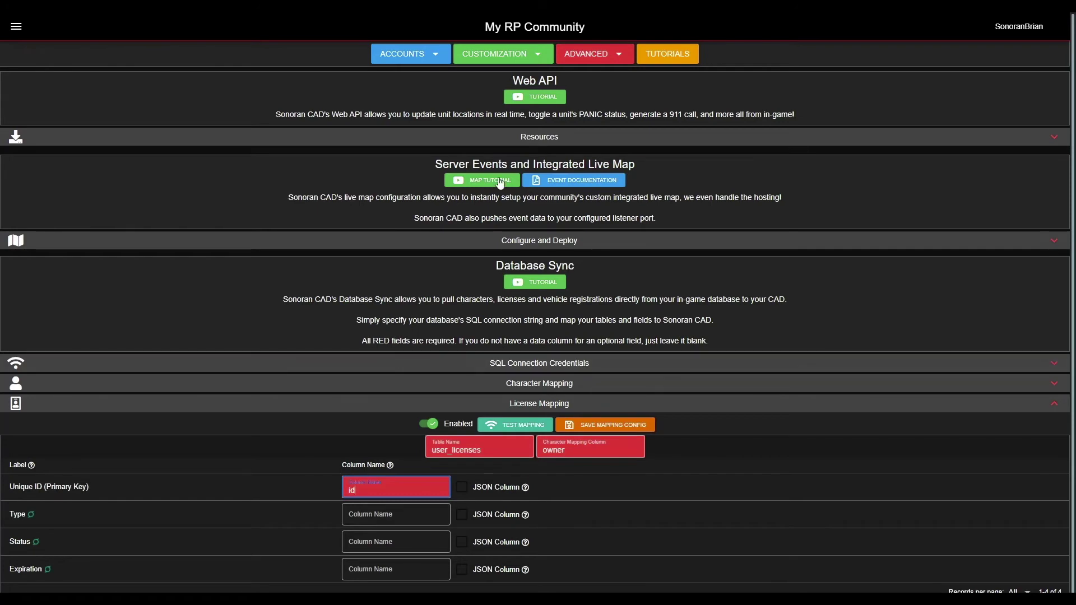
{"action": "left_click", "coordinate": [520, 56]}
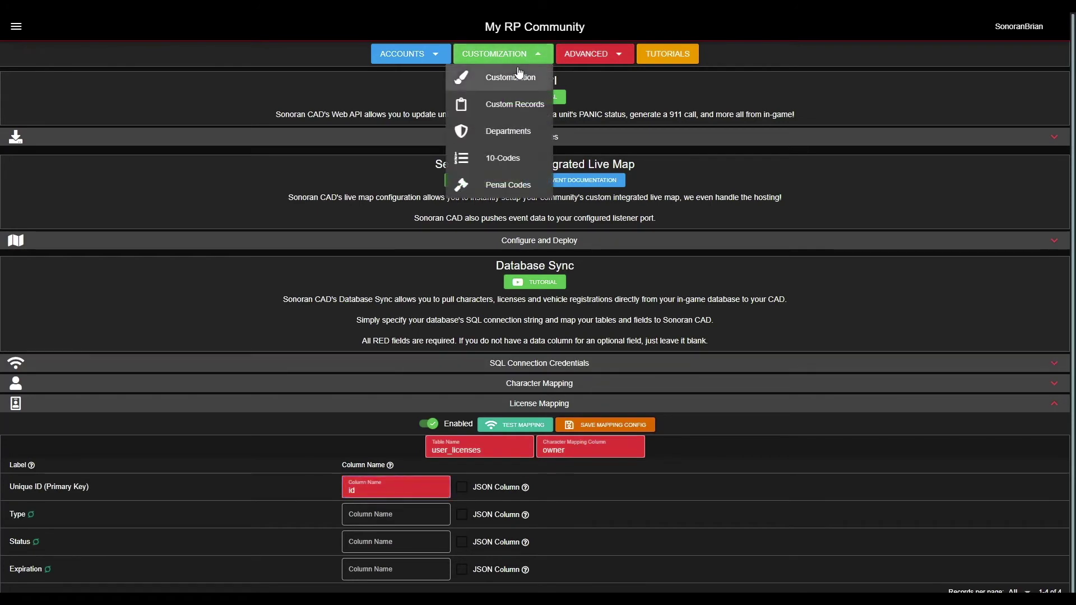
{"action": "left_click", "coordinate": [511, 104]}
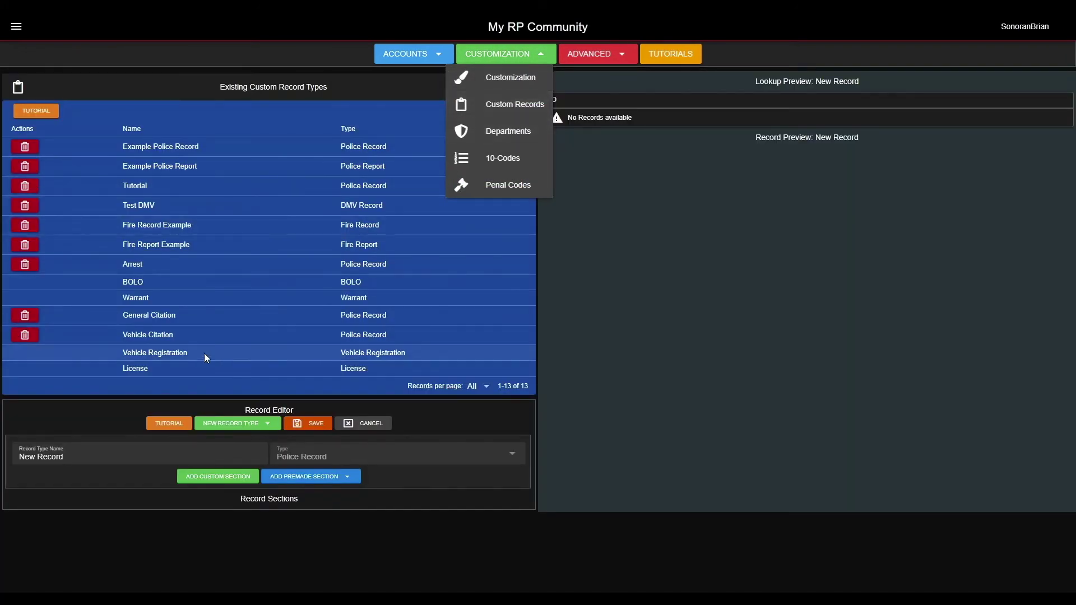
{"action": "left_click", "coordinate": [213, 368]}
{"action": "left_click", "coordinate": [216, 98]}
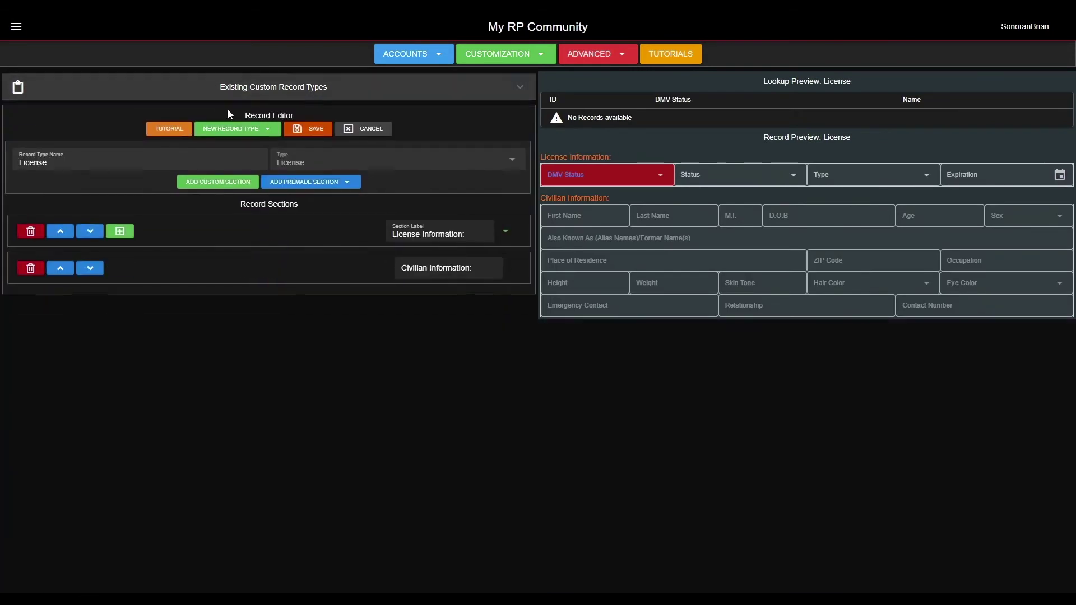
{"action": "left_click", "coordinate": [506, 233]}
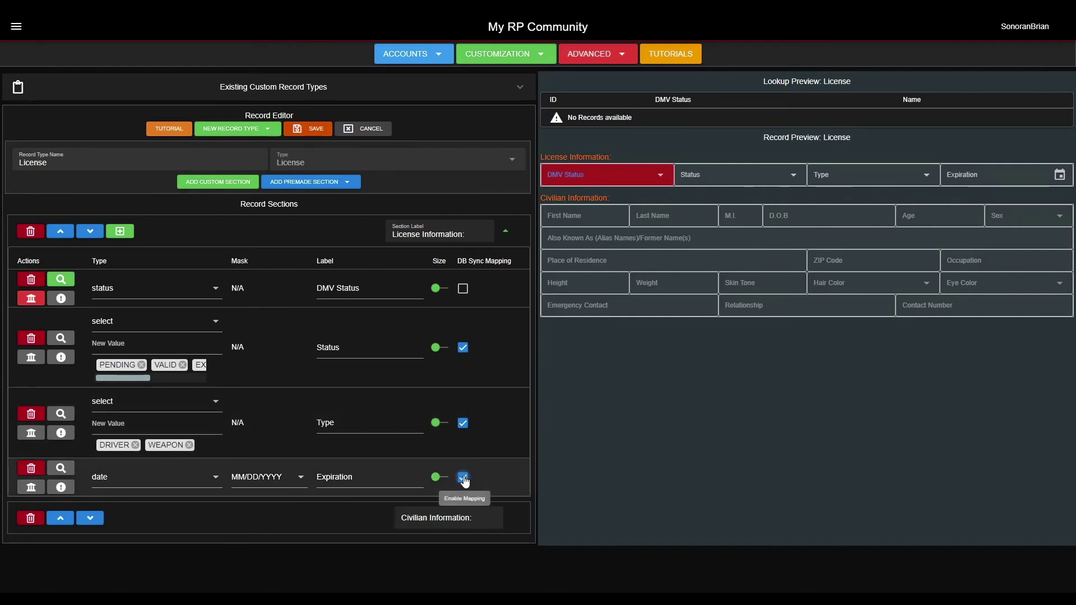
{"action": "left_click", "coordinate": [596, 56]}
{"action": "left_click", "coordinate": [581, 81]}
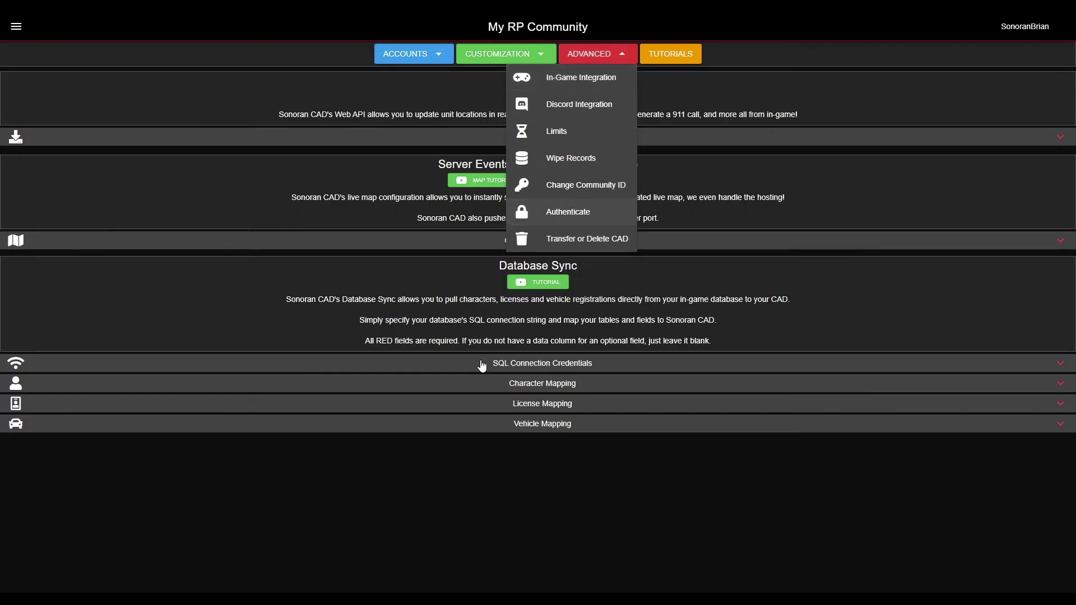
Map the license Type column to type, then test and save the license mapping
{"action": "left_click", "coordinate": [474, 405]}
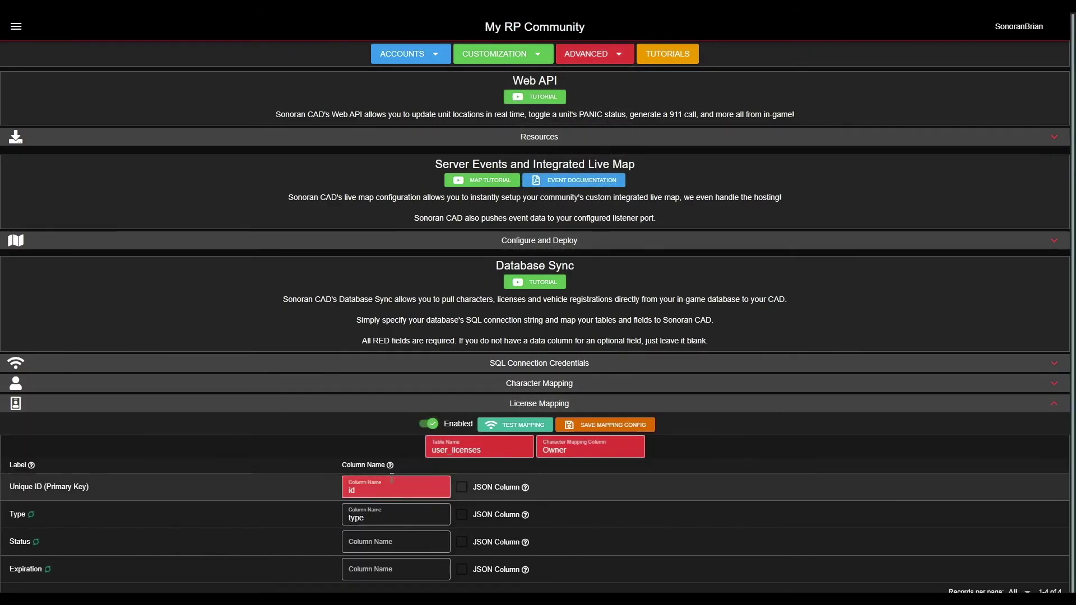
{"action": "left_click", "coordinate": [392, 512]}
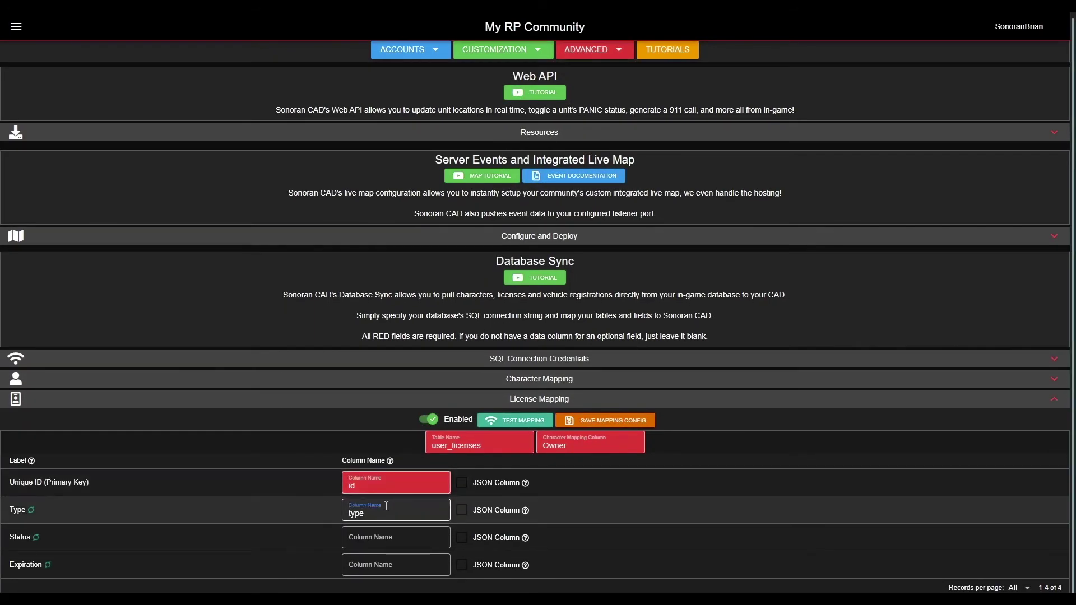
{"action": "key", "text": "alt+Tab"}
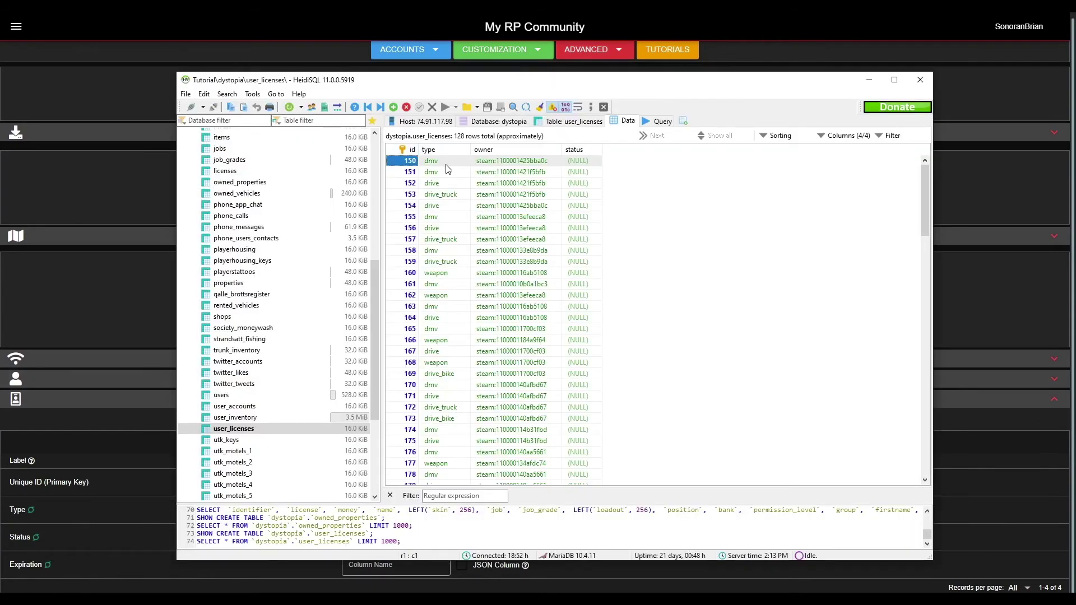
{"action": "left_click", "coordinate": [449, 164]}
{"action": "left_click", "coordinate": [99, 418]}
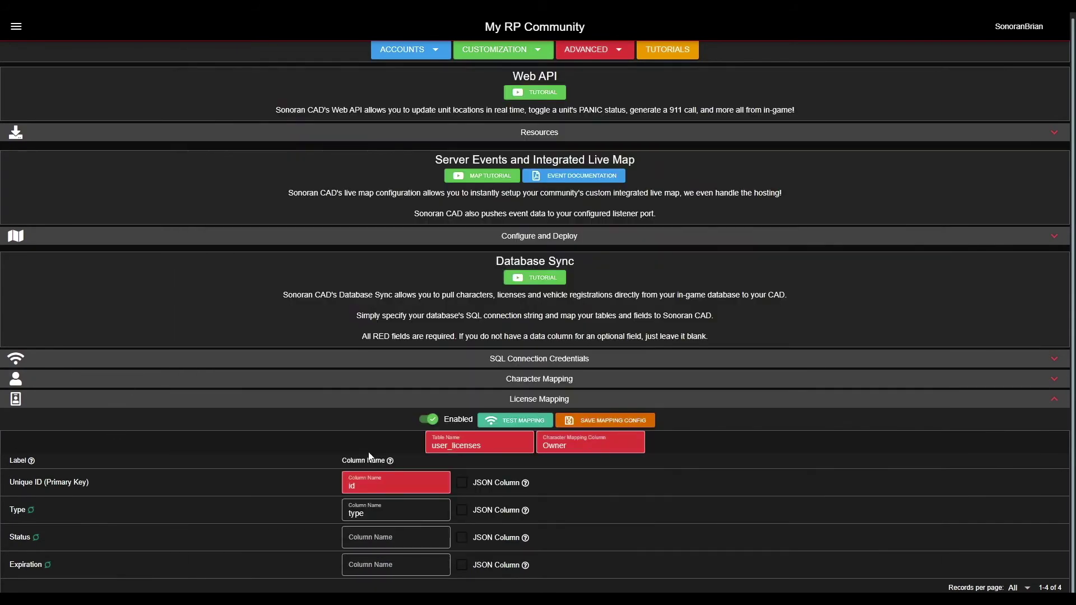
{"action": "left_click", "coordinate": [529, 427]}
{"action": "left_click", "coordinate": [579, 420]}
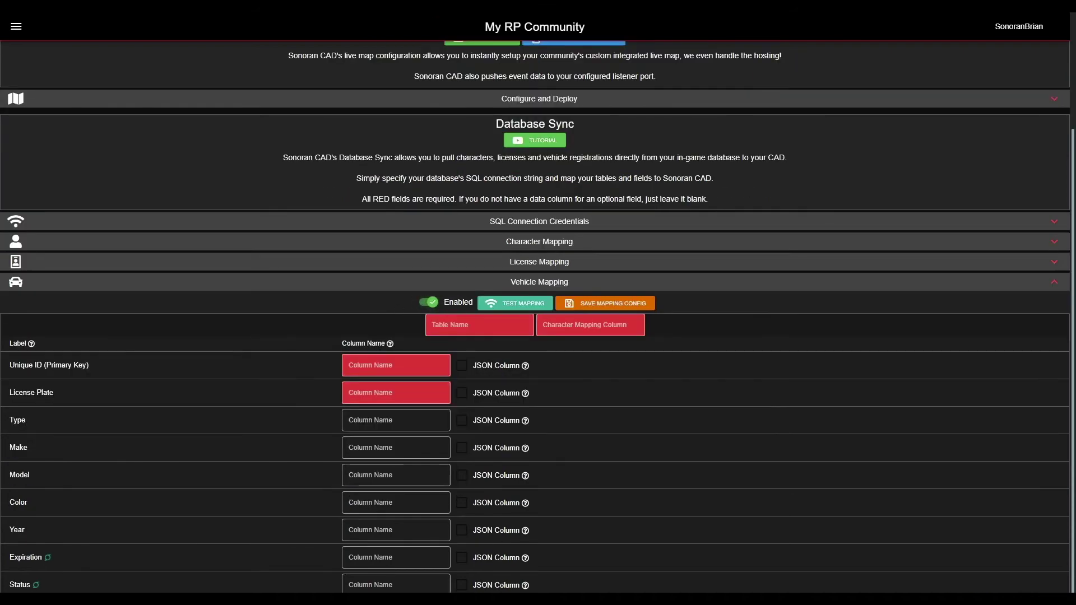
Set the vehicle table to owned_vehicles with owner as the character mapping column
{"action": "key", "text": "alt+Tab"}
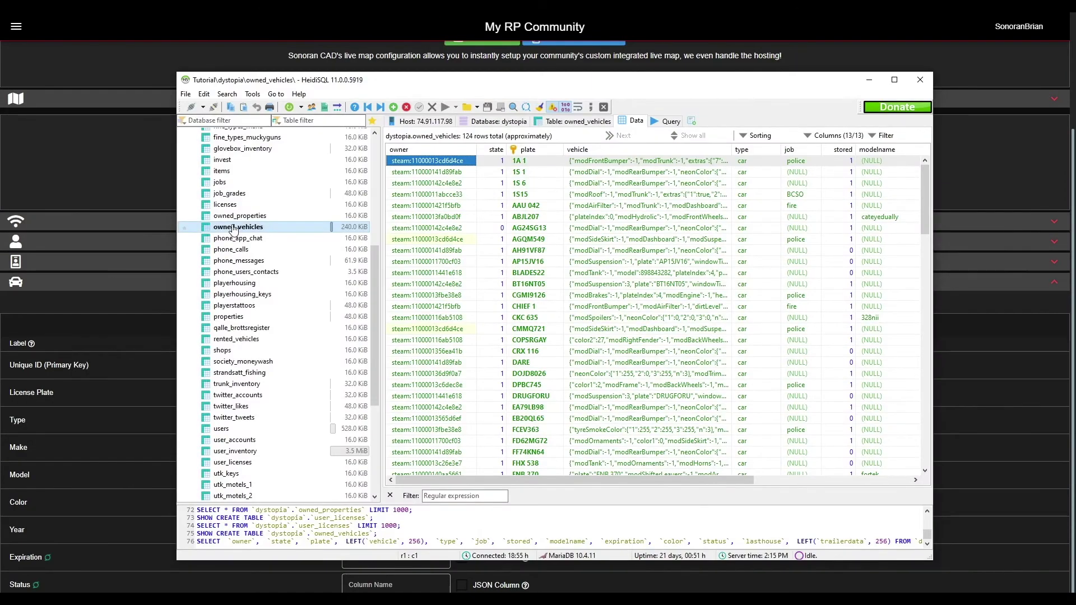
{"action": "left_click", "coordinate": [106, 307]}
{"action": "left_click", "coordinate": [505, 333]}
{"action": "type", "text": "owned_vehicles"}
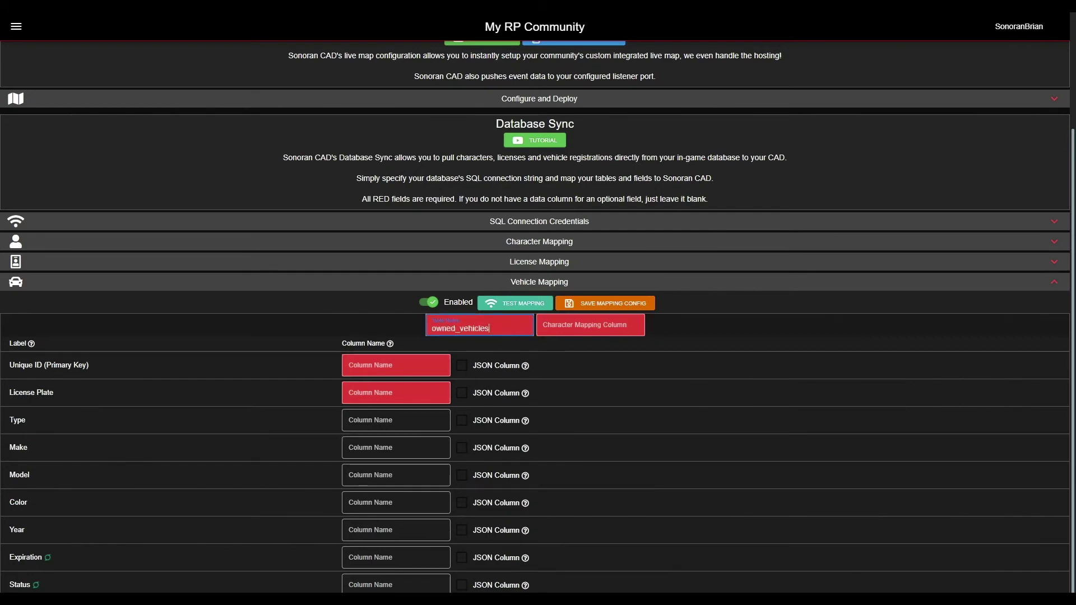
{"action": "key", "text": "alt+Tab"}
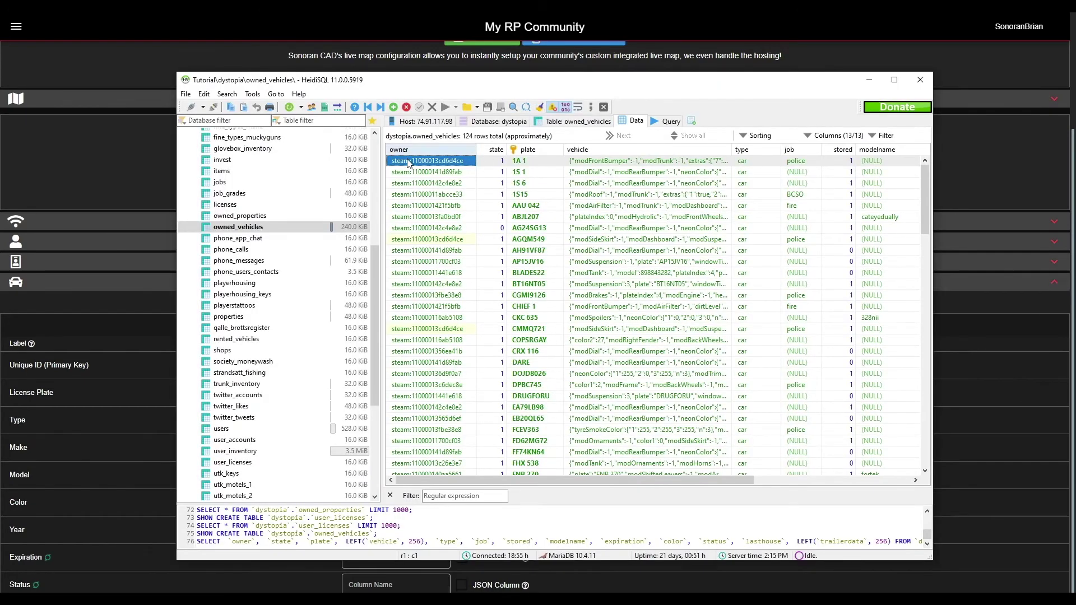
{"action": "key", "text": "F2"}
{"action": "key", "text": "alt+Tab"}
{"action": "left_click", "coordinate": [550, 329]}
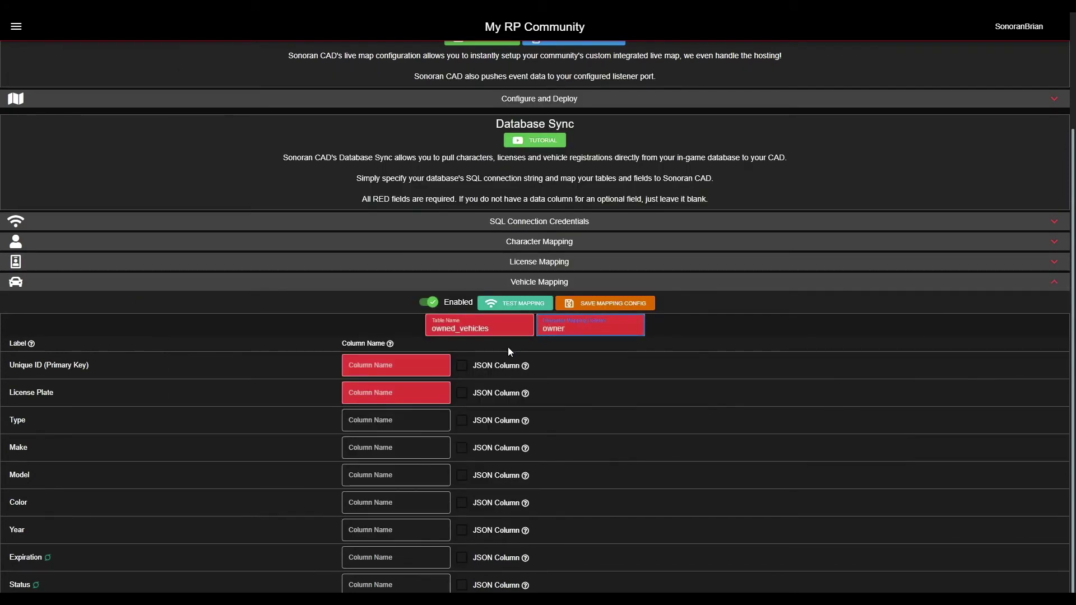
{"action": "left_click", "coordinate": [90, 372]}
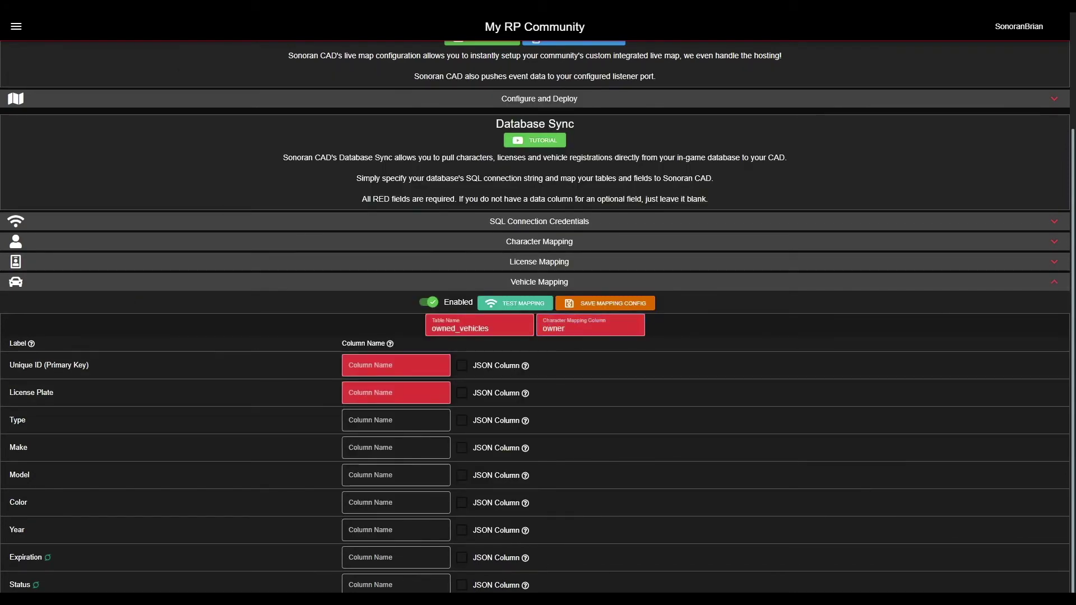
{"action": "key", "text": "alt+Tab"}
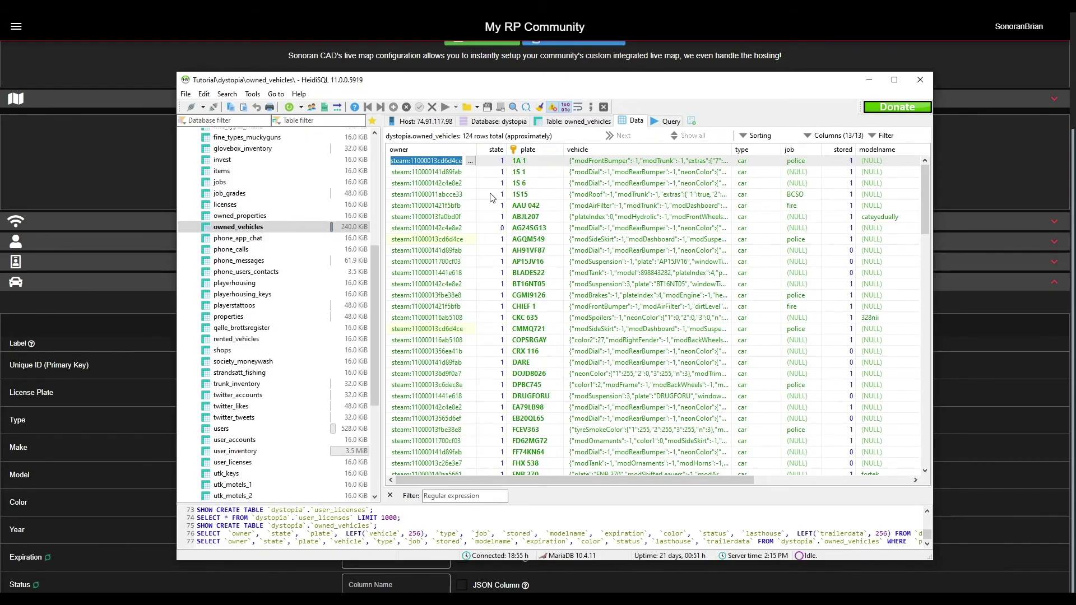
{"action": "key", "text": "alt+Tab"}
Map the unique ID and license plate columns to plate, and vehicle type to type
{"action": "left_click", "coordinate": [367, 367]}
{"action": "type", "text": "p"}
{"action": "left_click", "coordinate": [370, 390]}
{"action": "type", "text": "plate"}
{"action": "key", "text": "alt+Tab"}
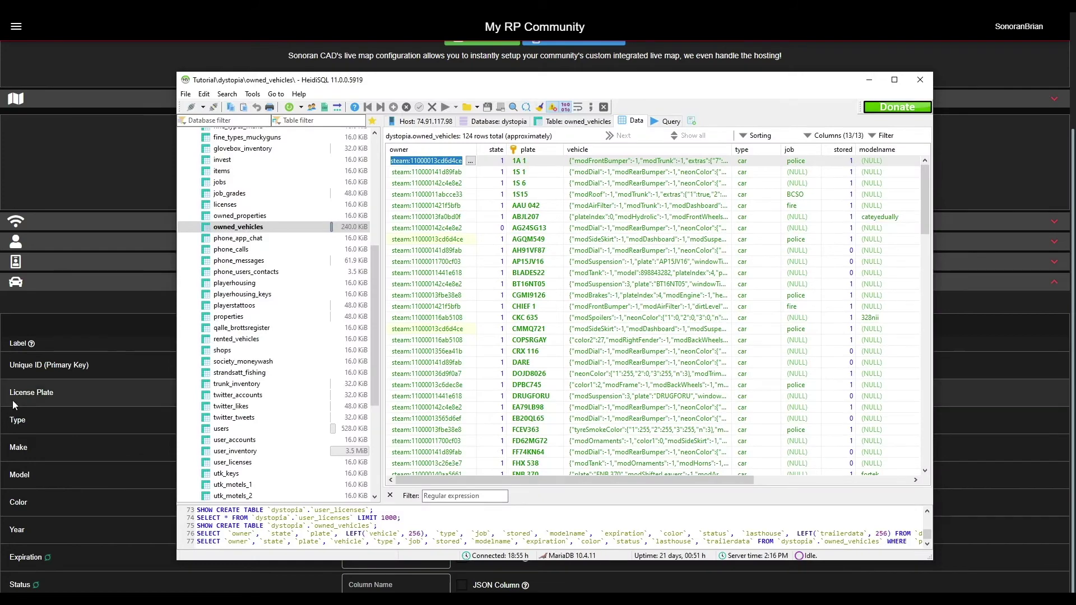
{"action": "key", "text": "alt+Tab"}
{"action": "left_click", "coordinate": [370, 419]}
{"action": "type", "text": "type"}
Fill the remaining vehicle columns with color, modelname, expiration and status
{"action": "key", "text": "alt+Tab"}
{"action": "left_click_drag", "start_coordinate": [483, 481], "coordinate": [538, 487]}
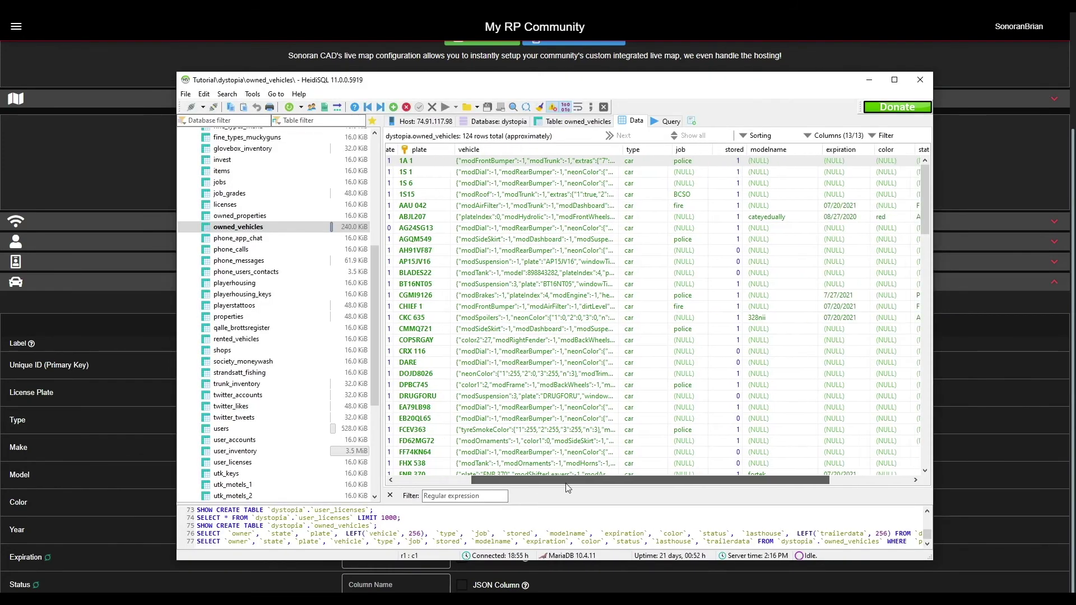
{"action": "left_click", "coordinate": [102, 450]}
{"action": "left_click", "coordinate": [370, 503]}
{"action": "type", "text": "color"}
{"action": "left_click", "coordinate": [378, 479]}
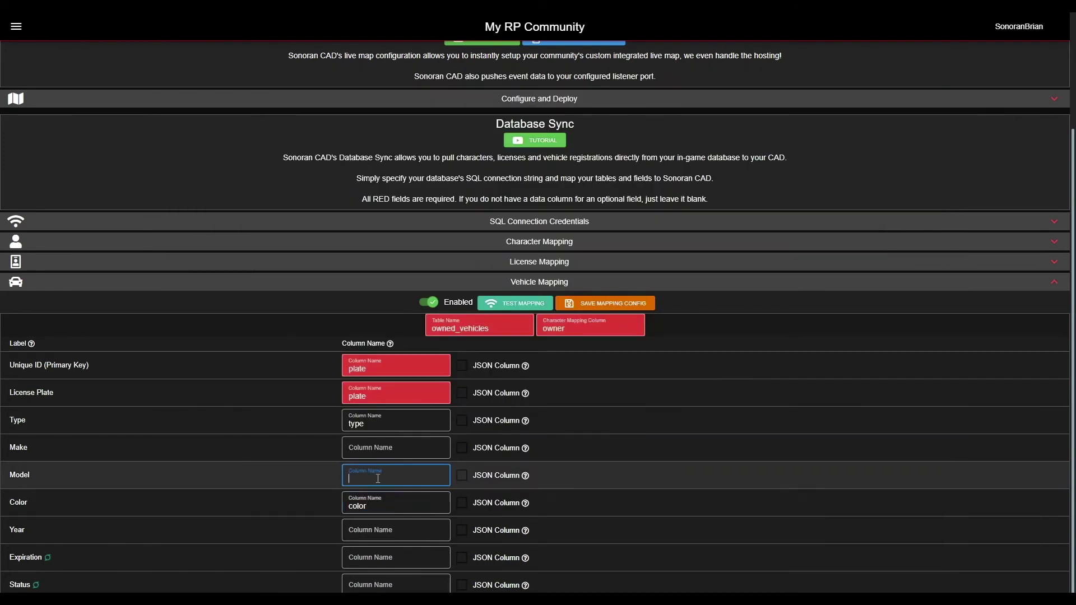
{"action": "left_click", "coordinate": [393, 549]}
{"action": "type", "text": "expiration"}
{"action": "left_click", "coordinate": [426, 584]}
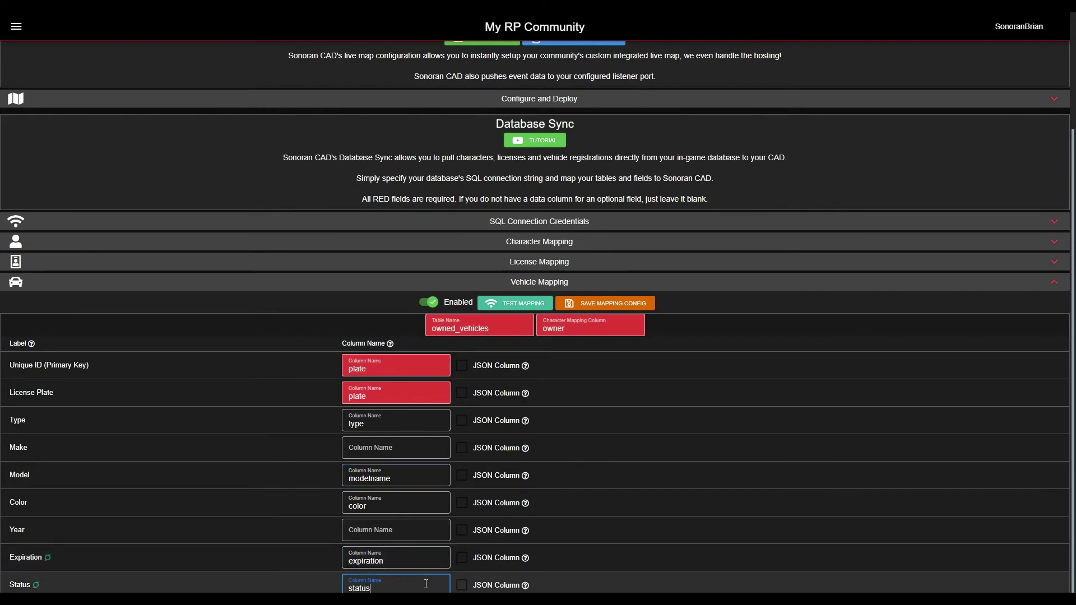
{"action": "type", "text": "status"}
{"action": "left_click", "coordinate": [302, 346]}
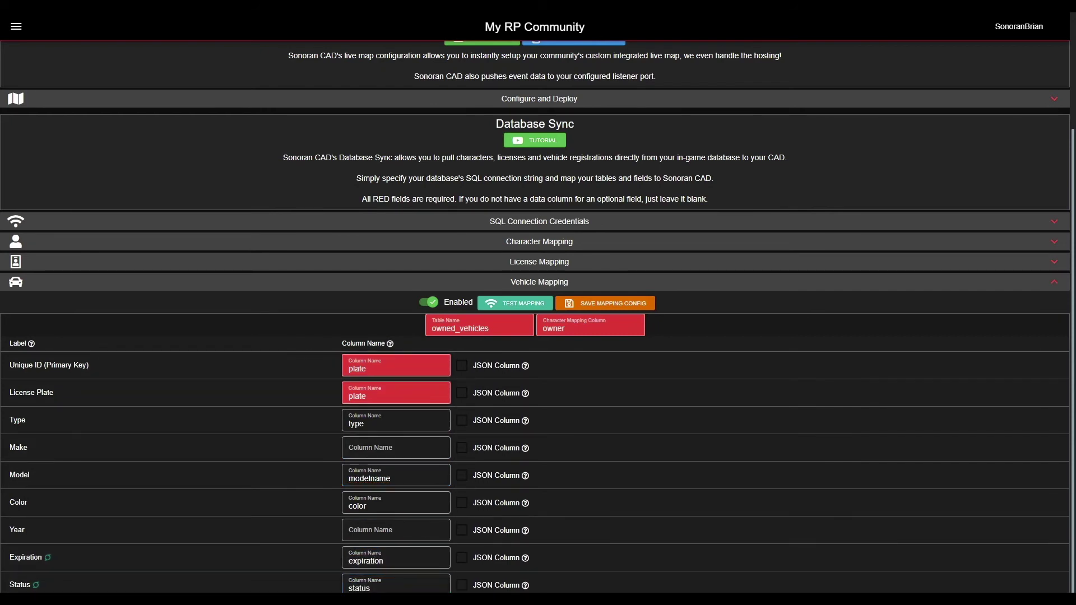
{"action": "key", "text": "alt+Tab"}
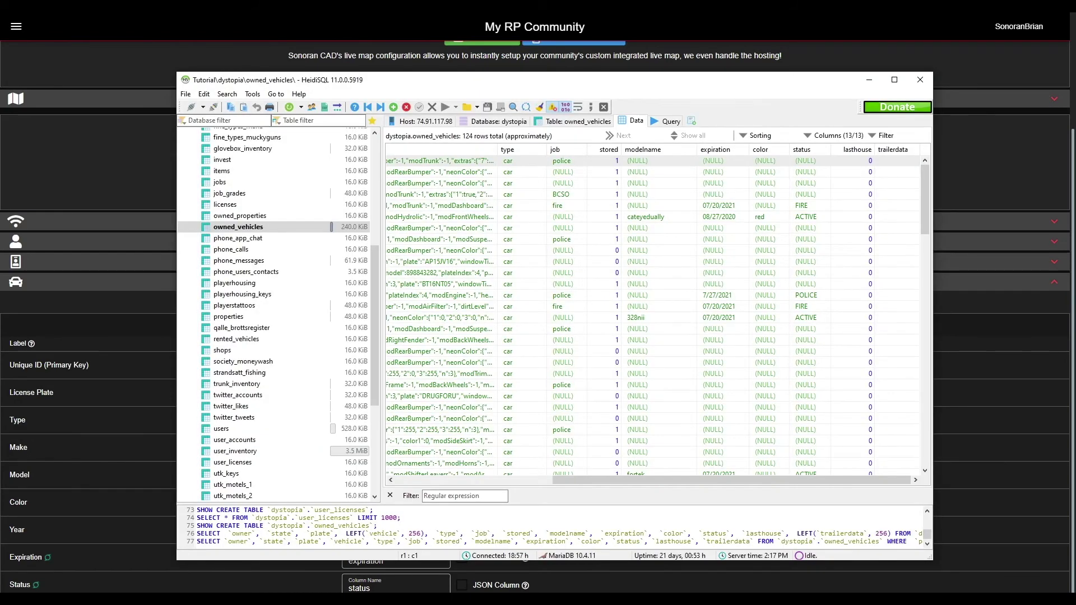
Sort owned_vehicles by the vehicle column and copy the first row's vehicle JSON value
{"action": "left_click_drag", "start_coordinate": [789, 483], "coordinate": [632, 483]}
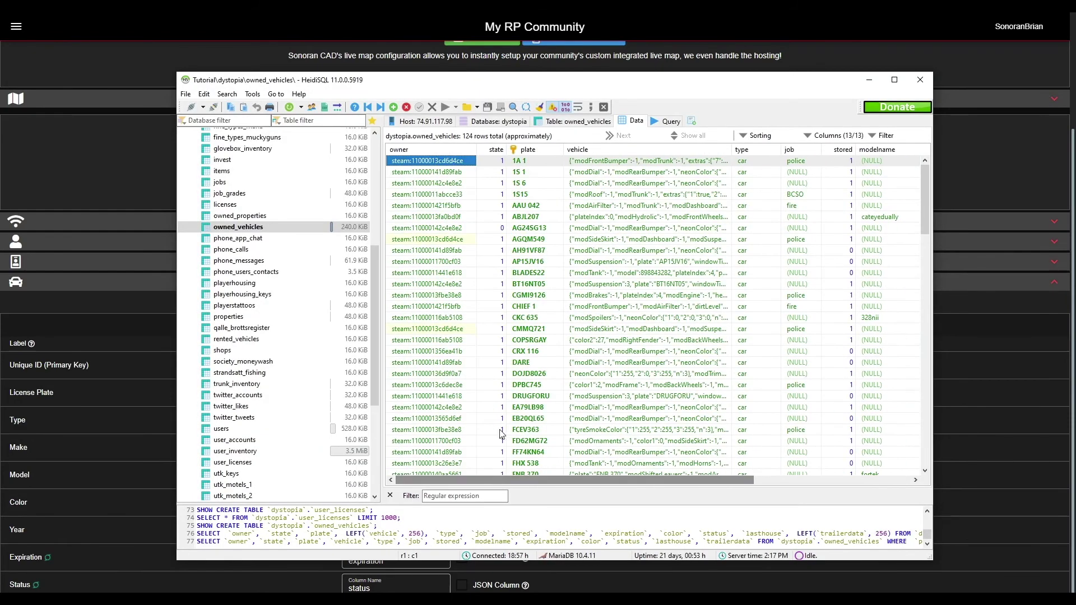
{"action": "left_click", "coordinate": [585, 151]}
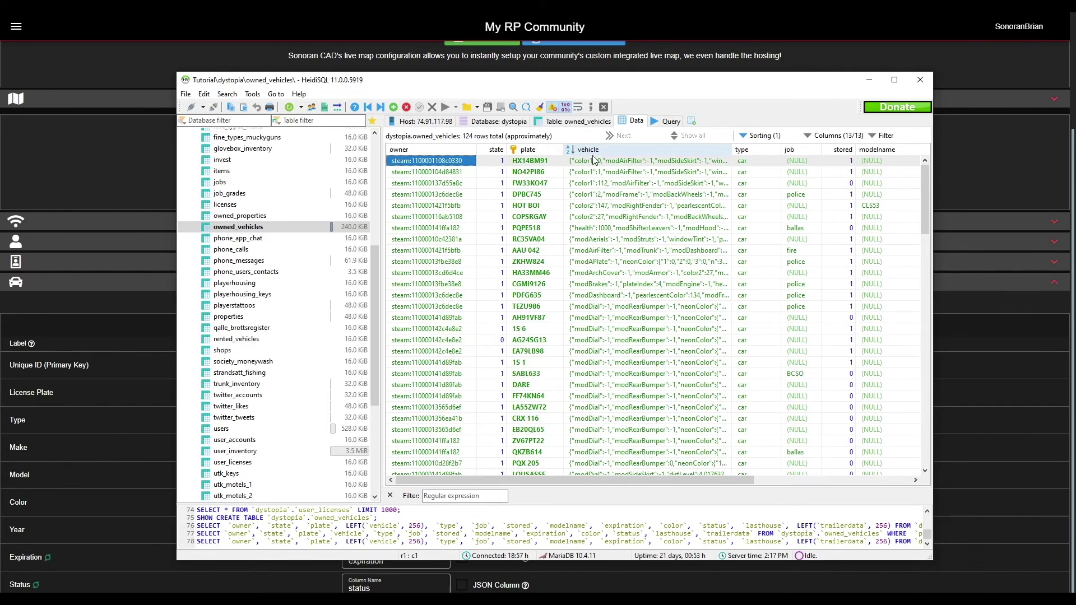
{"action": "left_click", "coordinate": [597, 162]}
{"action": "right_click", "coordinate": [598, 164]}
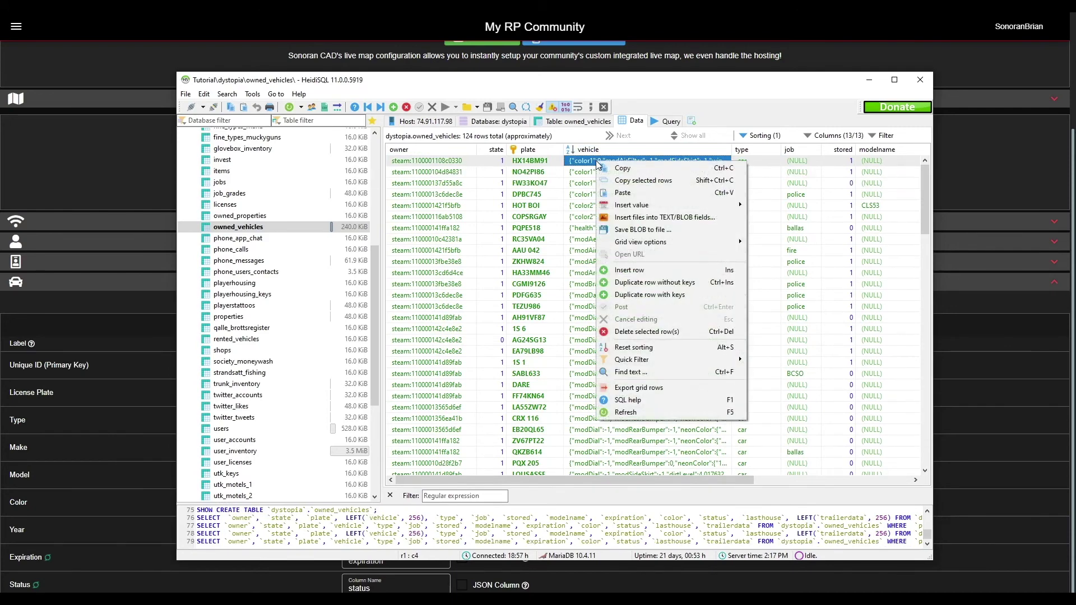
{"action": "left_click", "coordinate": [605, 169]}
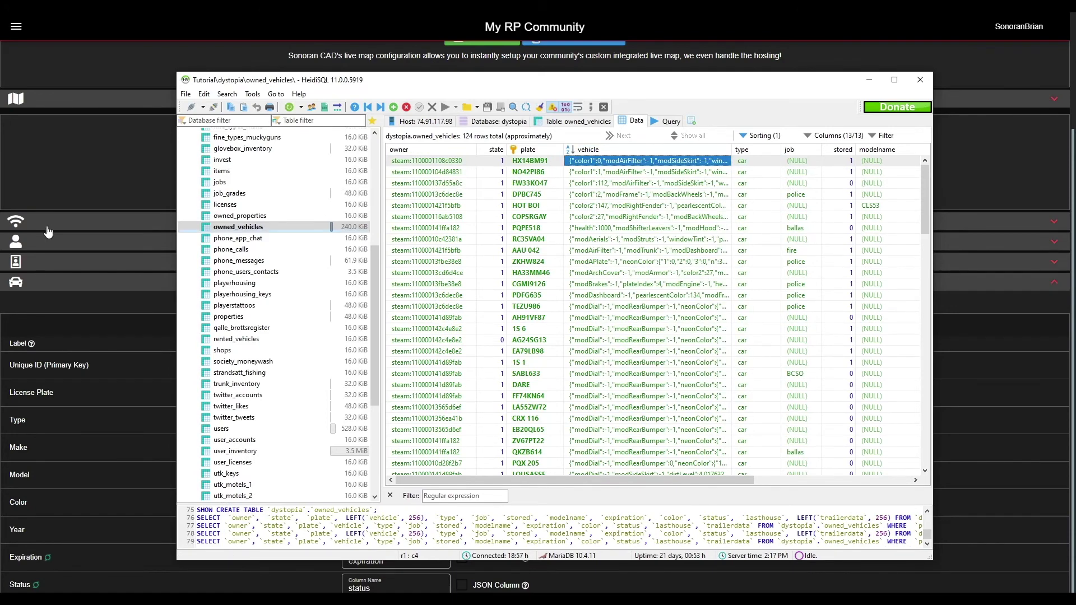
Paste the vehicle JSON into the viewer, format it, and select the dirtLevel key
{"action": "key", "text": "alt+Tab"}
{"action": "left_click", "coordinate": [454, 234]}
{"action": "key", "text": "ctrl+v"}
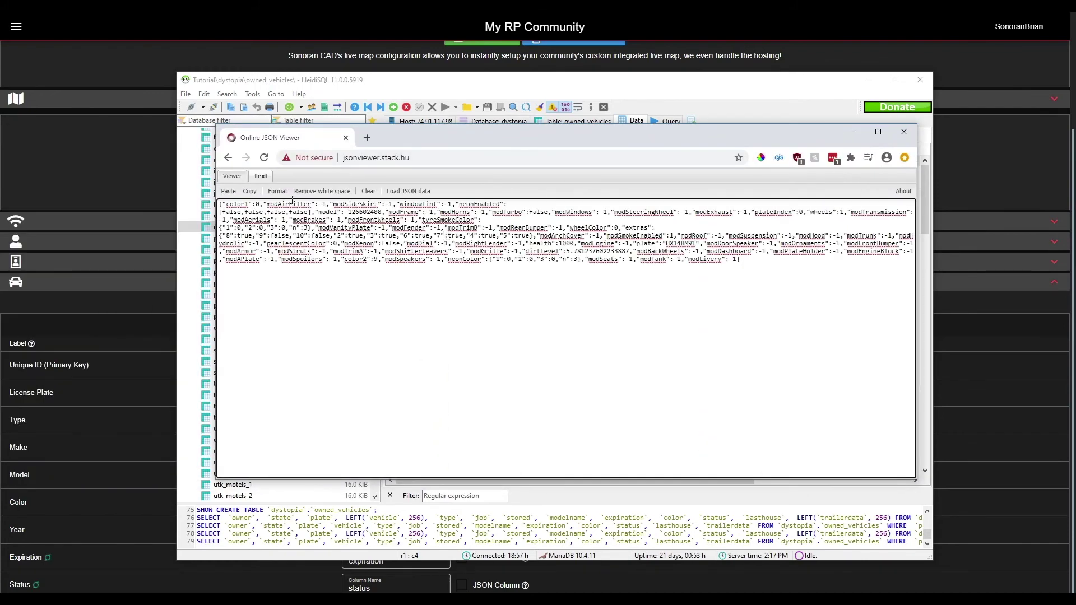
{"action": "left_click", "coordinate": [277, 191]}
{"action": "scroll", "coordinate": [318, 274], "scroll_direction": "down", "scroll_amount": 1}
{"action": "scroll", "coordinate": [318, 273], "scroll_direction": "down", "scroll_amount": 6}
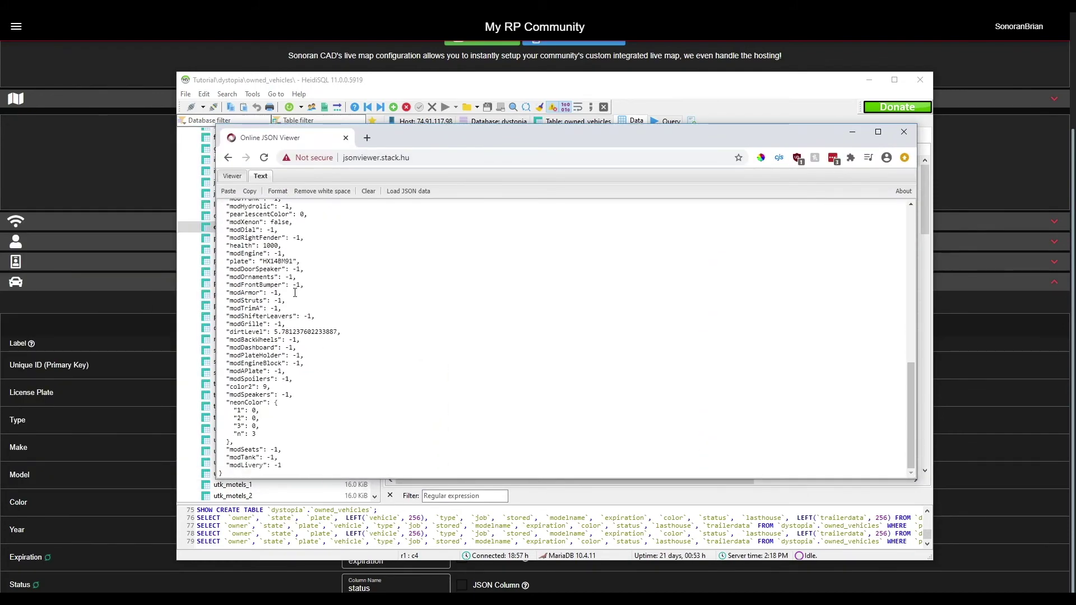
{"action": "double_click", "coordinate": [258, 335]}
{"action": "left_click", "coordinate": [87, 176]}
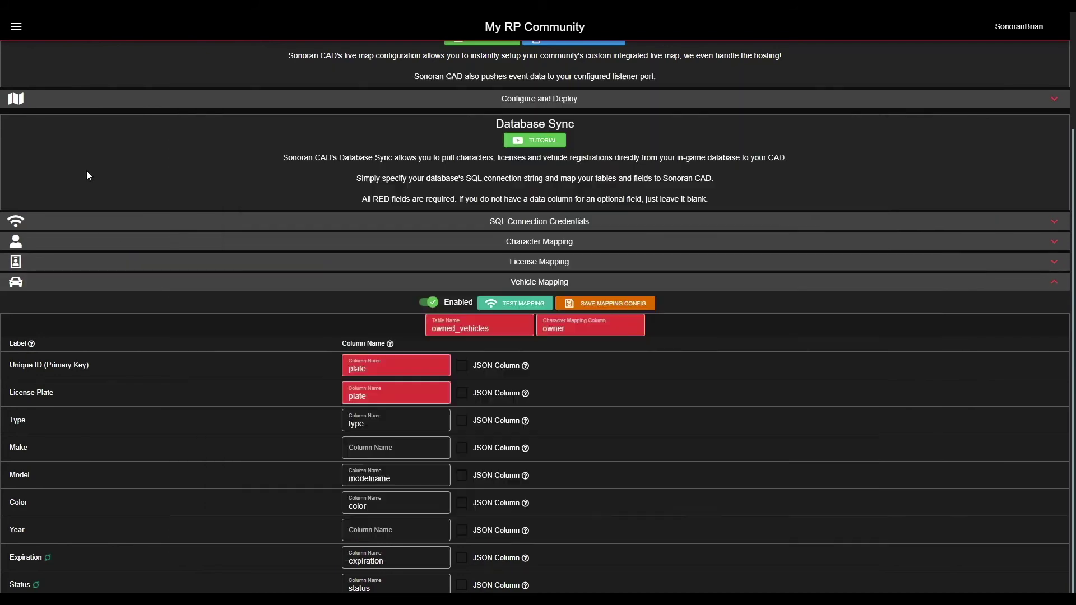
Open the Vehicle Registration record type for editing under Customization > Custom Records
{"action": "scroll", "coordinate": [492, 65], "scroll_direction": "up", "scroll_amount": 5}
{"action": "left_click", "coordinate": [493, 53]}
{"action": "left_click", "coordinate": [515, 104]}
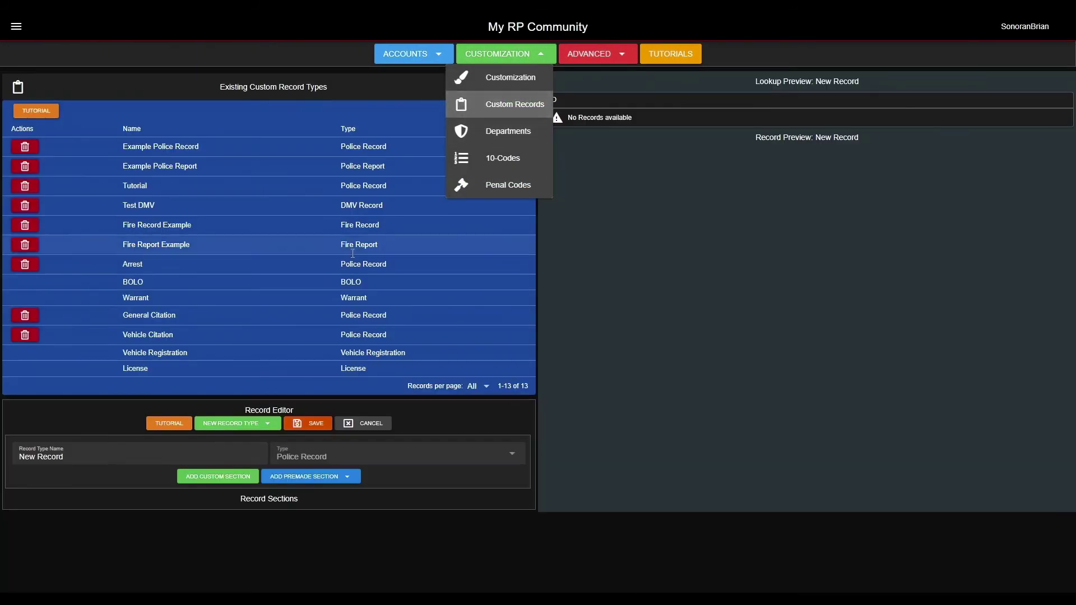
{"action": "left_click", "coordinate": [244, 365]}
{"action": "left_click", "coordinate": [247, 355]}
{"action": "left_click", "coordinate": [280, 89]}
Add a custom section labelled 'Tutorial Example'
{"action": "left_click", "coordinate": [244, 185]}
{"action": "left_click", "coordinate": [410, 346]}
{"action": "key", "text": "ctrl+a"}
{"action": "type", "text": "Tutorial Example"}
Add a full-width 'Dirt Level' field with DB Sync Mapping and save the record type
{"action": "left_click", "coordinate": [506, 344]}
{"action": "left_click", "coordinate": [320, 411]}
{"action": "key", "text": "ctrl+a"}
{"action": "type", "text": "Dirt Level"}
{"action": "left_click", "coordinate": [439, 405]}
{"action": "left_click", "coordinate": [453, 405]}
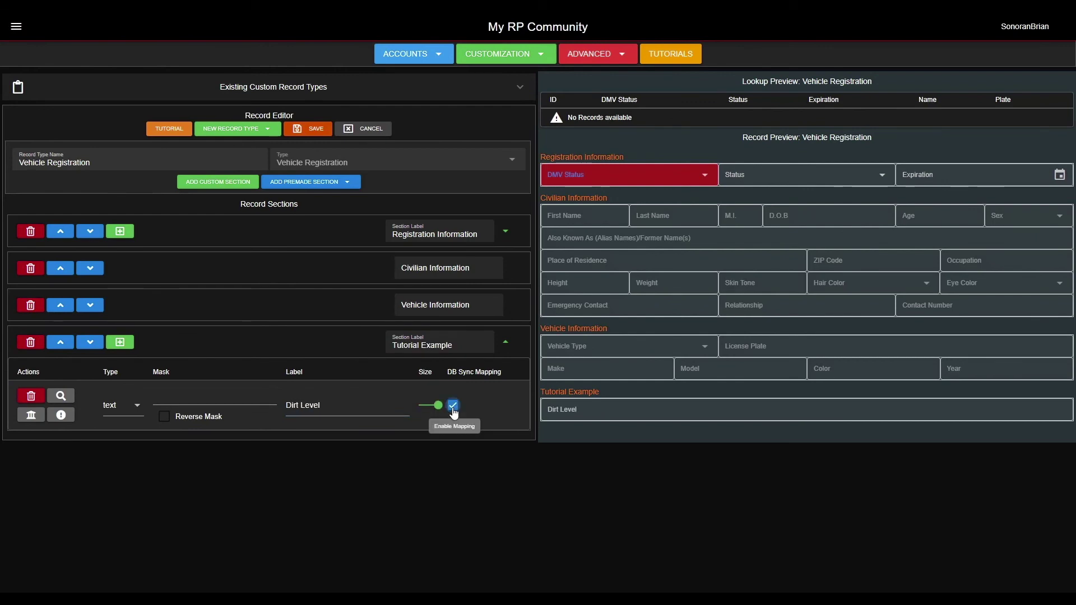
{"action": "left_click", "coordinate": [315, 129]}
{"action": "left_click", "coordinate": [593, 62]}
{"action": "left_click", "coordinate": [582, 82]}
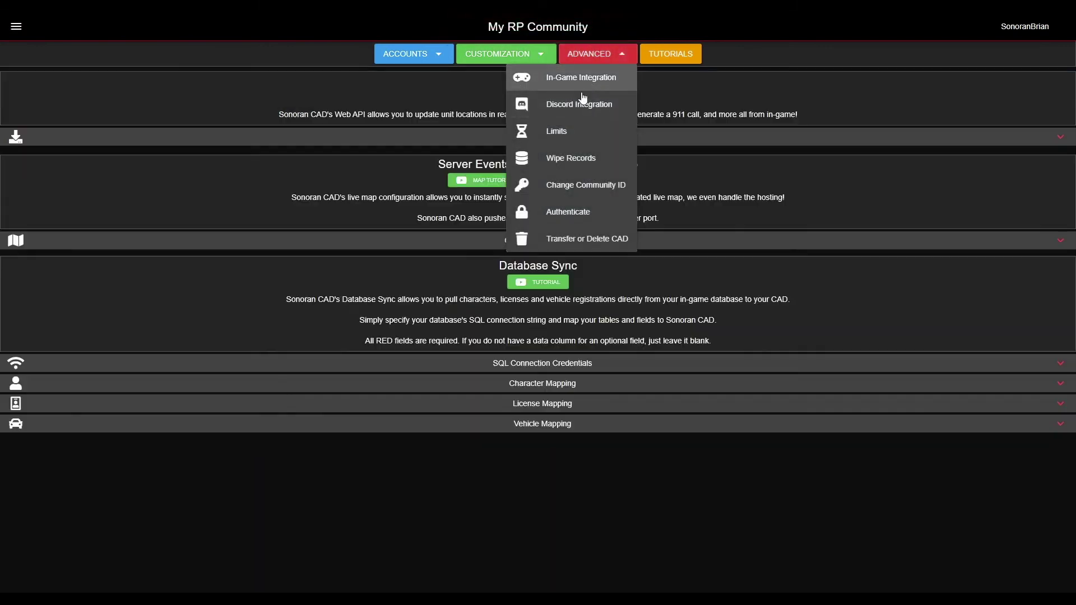
Mark Dirt Level as a JSON column using column vehicle and key dirtLevel, then test the mapping
{"action": "left_click", "coordinate": [504, 432]}
{"action": "scroll", "coordinate": [493, 433], "scroll_direction": "down", "scroll_amount": 3}
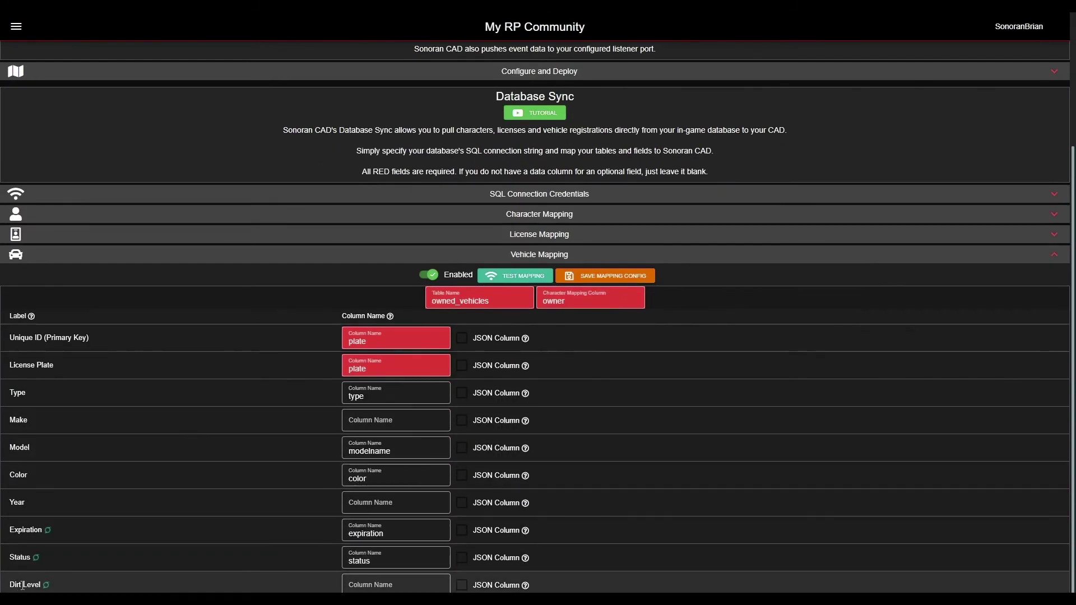
{"action": "left_click", "coordinate": [462, 586]}
{"action": "key", "text": "alt+Tab"}
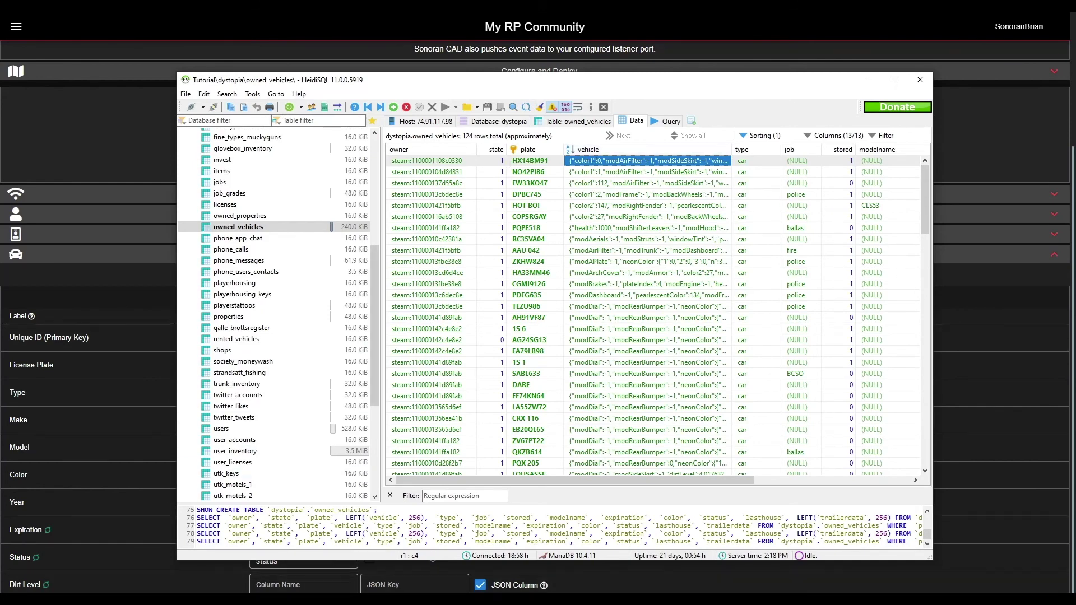
{"action": "left_click", "coordinate": [290, 588]}
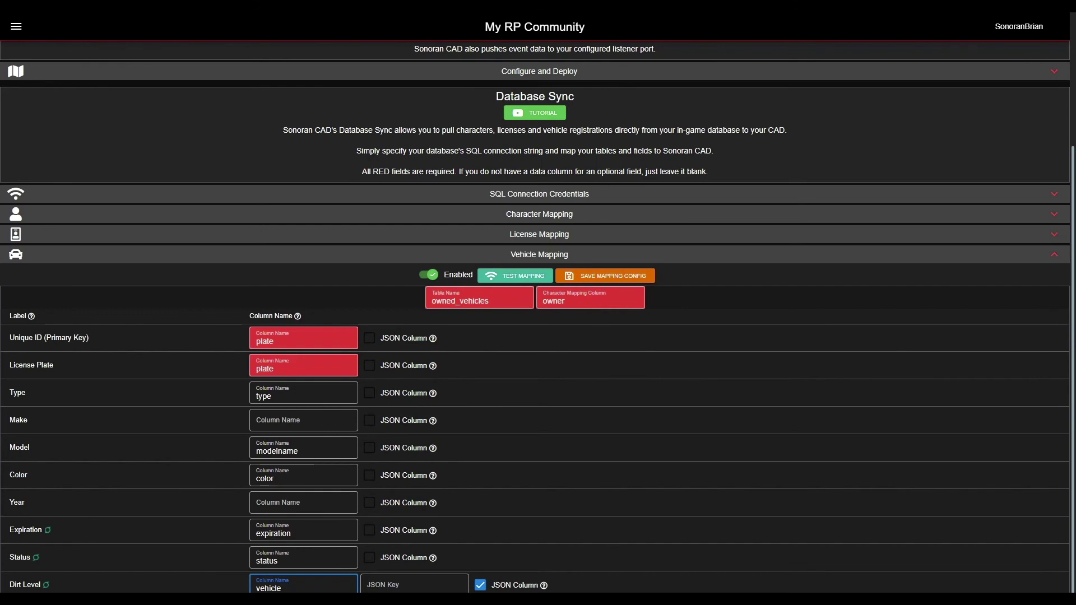
{"action": "key", "text": "alt+Tab"}
{"action": "key", "text": "alt+Tab"}
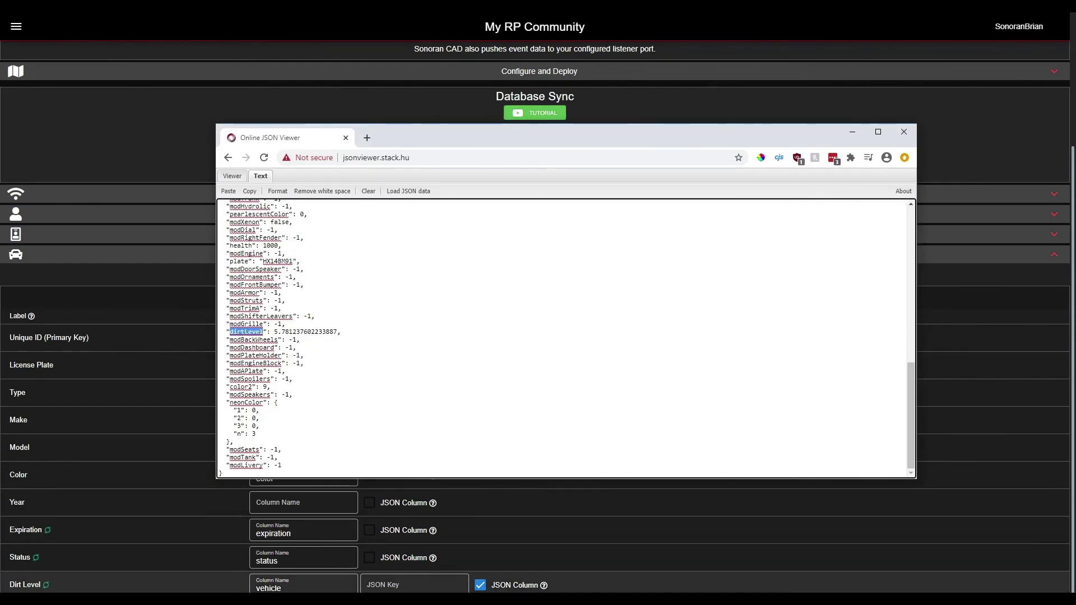
{"action": "left_click", "coordinate": [388, 585]}
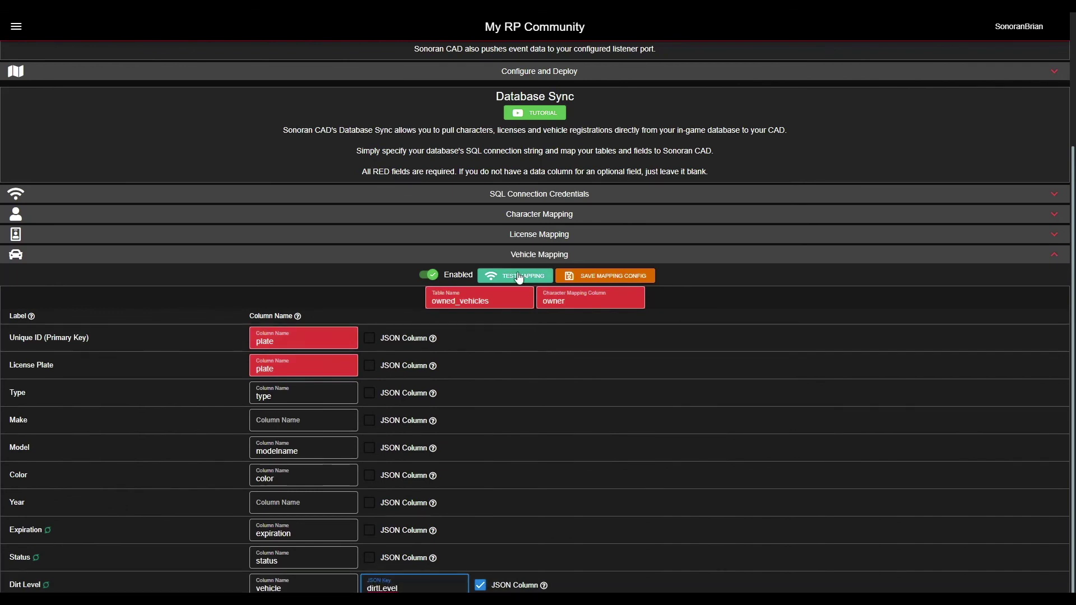
{"action": "left_click", "coordinate": [582, 275]}
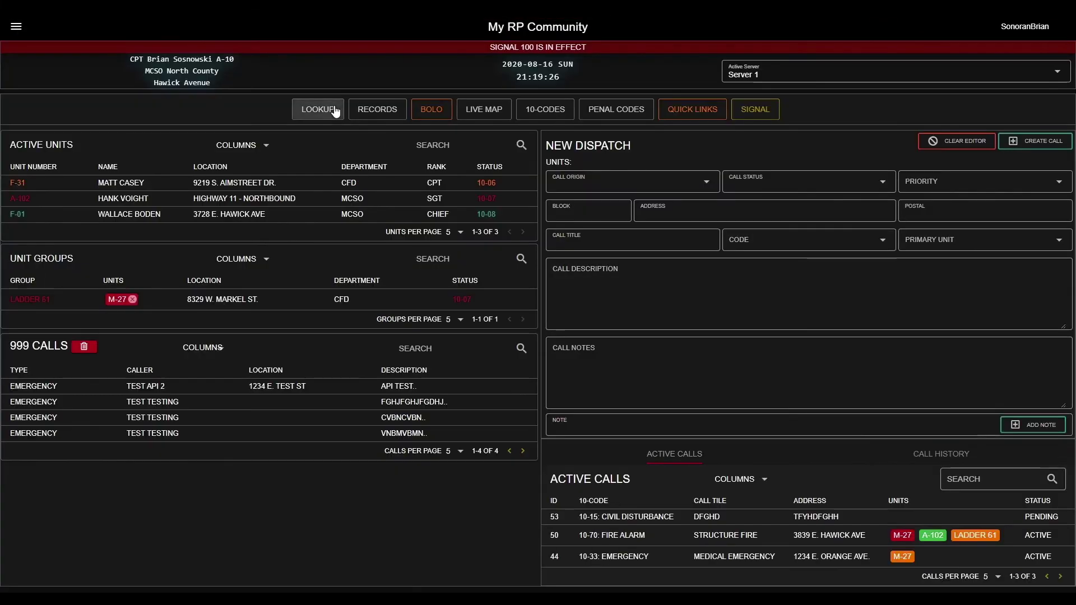
Look up the civilian's first name and open the matching civilian and license record
{"action": "left_click", "coordinate": [336, 110]}
{"action": "type", "text": "RUSTY"}
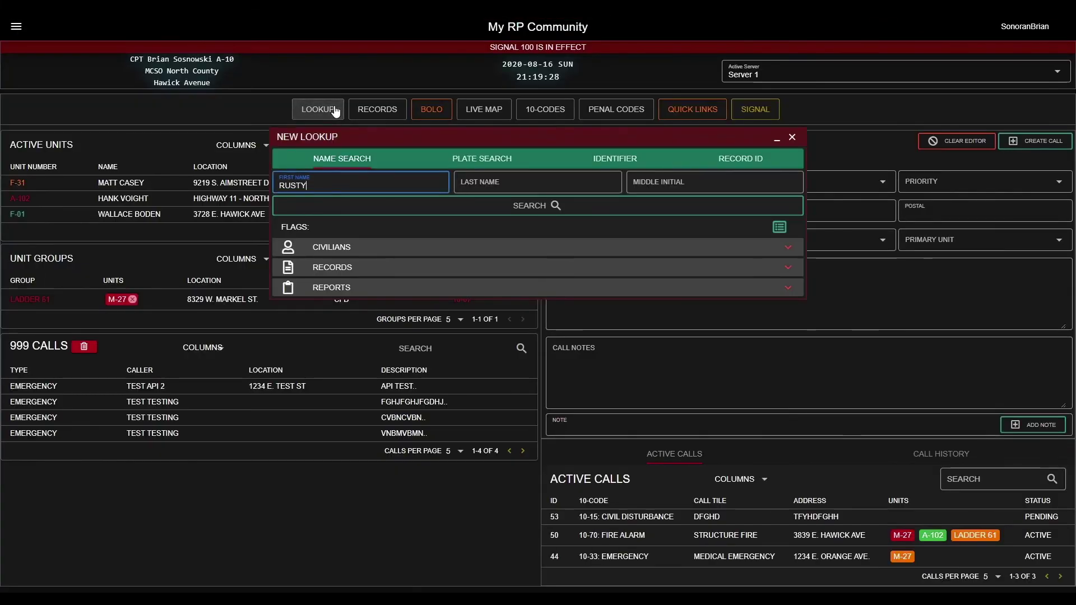
{"action": "key", "text": "Return"}
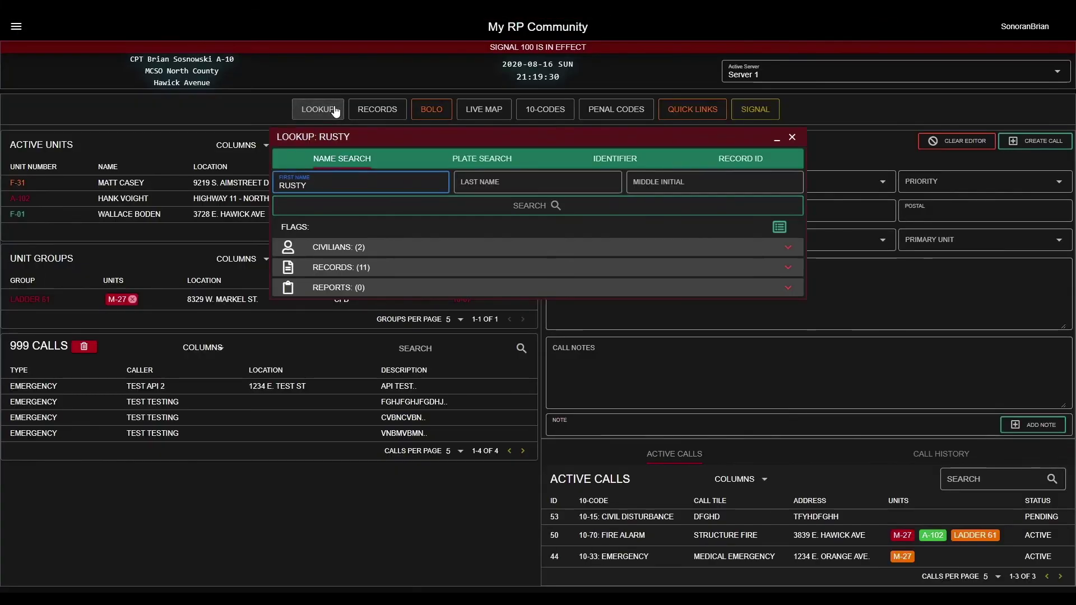
{"action": "left_click", "coordinate": [371, 248]}
{"action": "left_click", "coordinate": [369, 301]}
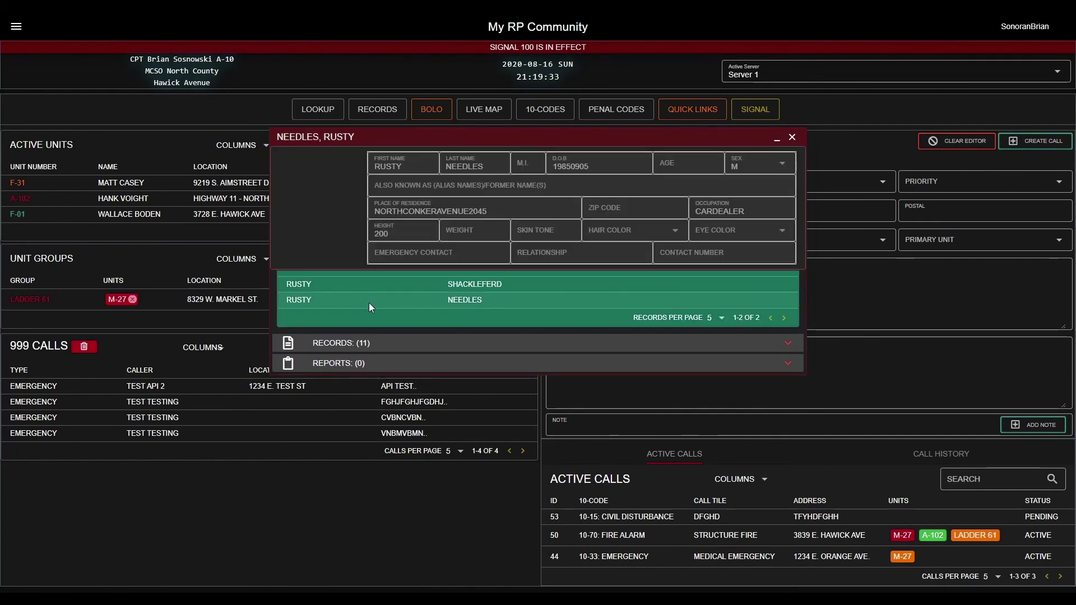
{"action": "left_click", "coordinate": [778, 141]}
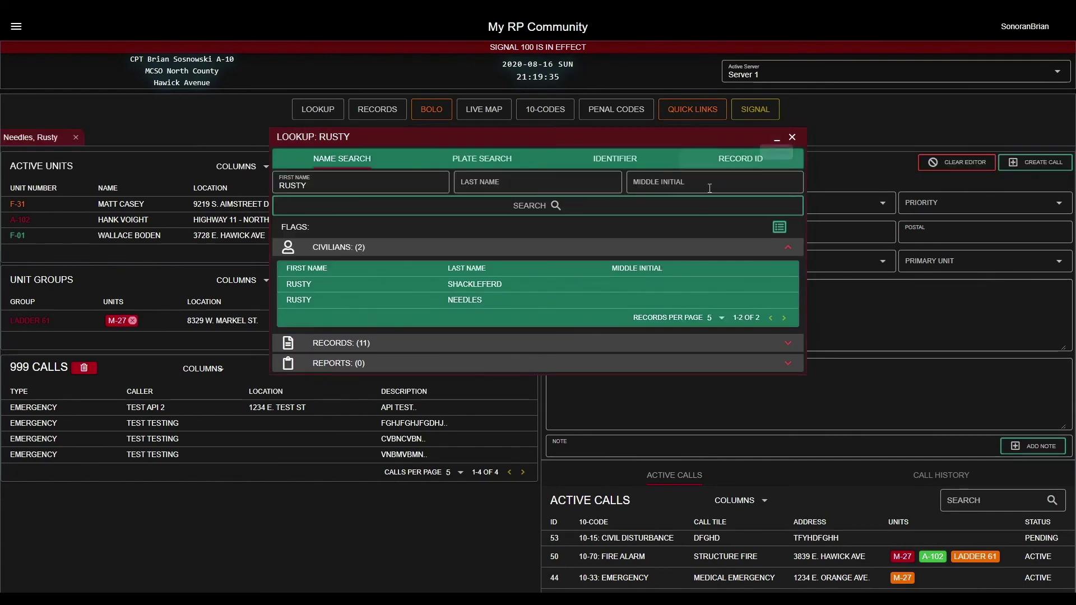
{"action": "left_click", "coordinate": [444, 347]}
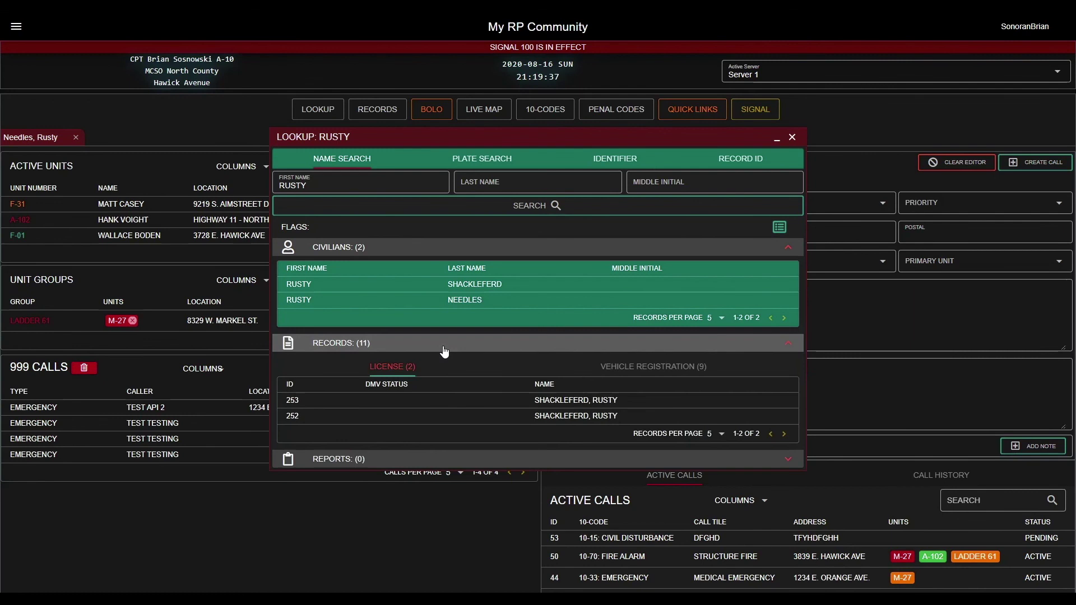
{"action": "left_click", "coordinate": [455, 398]}
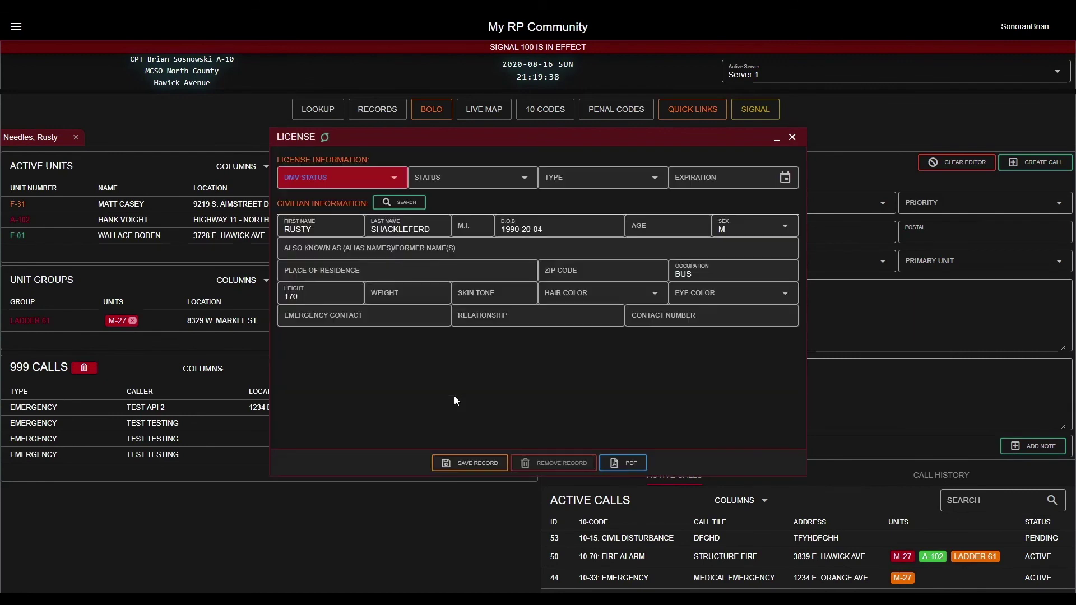
{"action": "left_click", "coordinate": [777, 141]}
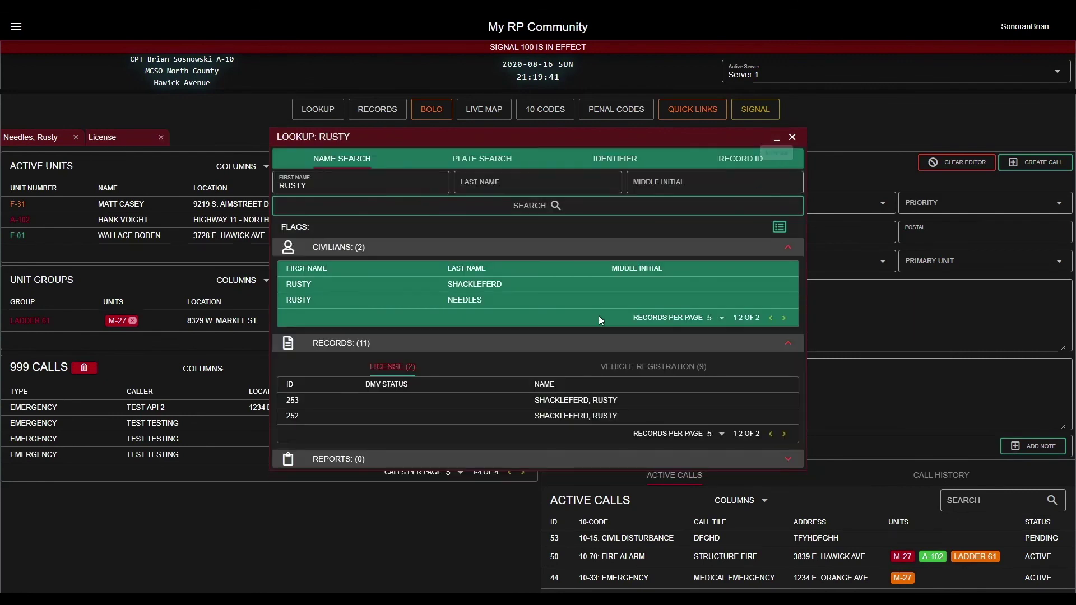
Open the first vehicle registration record and select its Dirt Level value 4.241331577301025
{"action": "left_click", "coordinate": [594, 367]}
{"action": "left_click", "coordinate": [555, 400]}
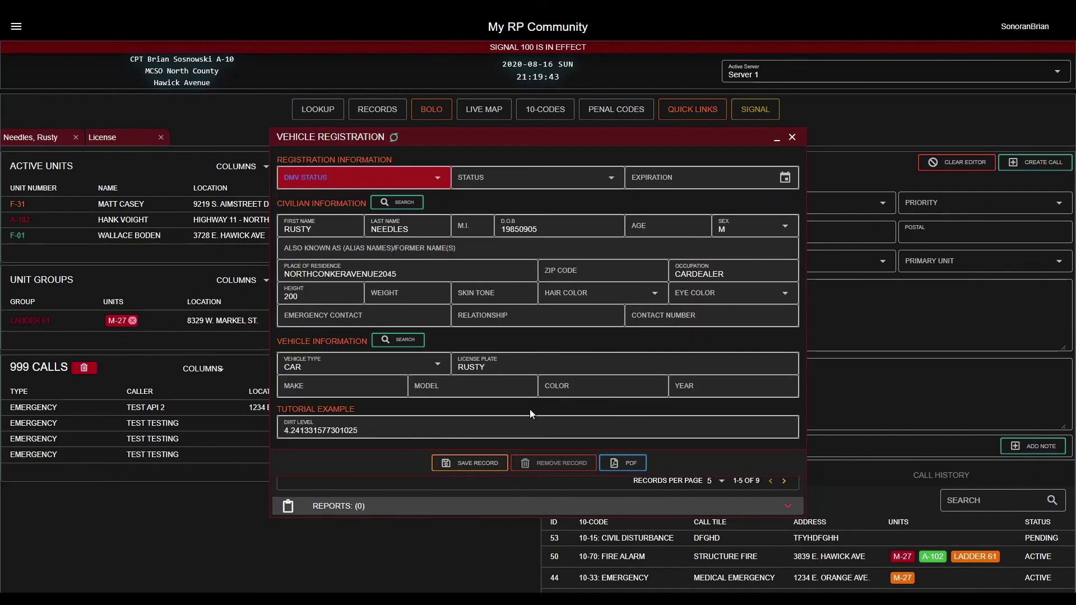
{"action": "left_click", "coordinate": [367, 433]}
{"action": "double_click", "coordinate": [367, 433]}
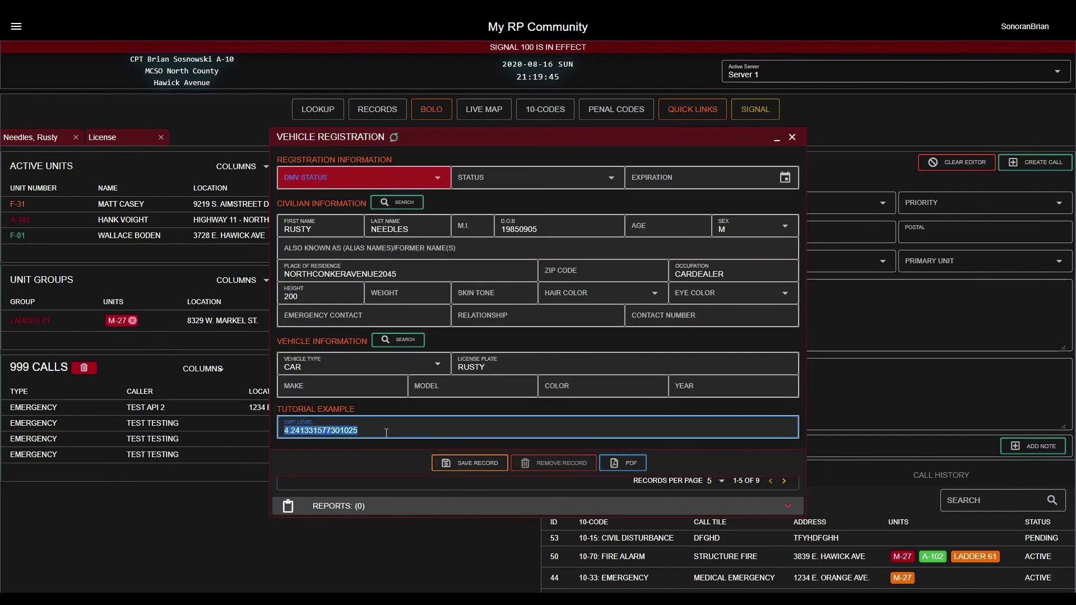